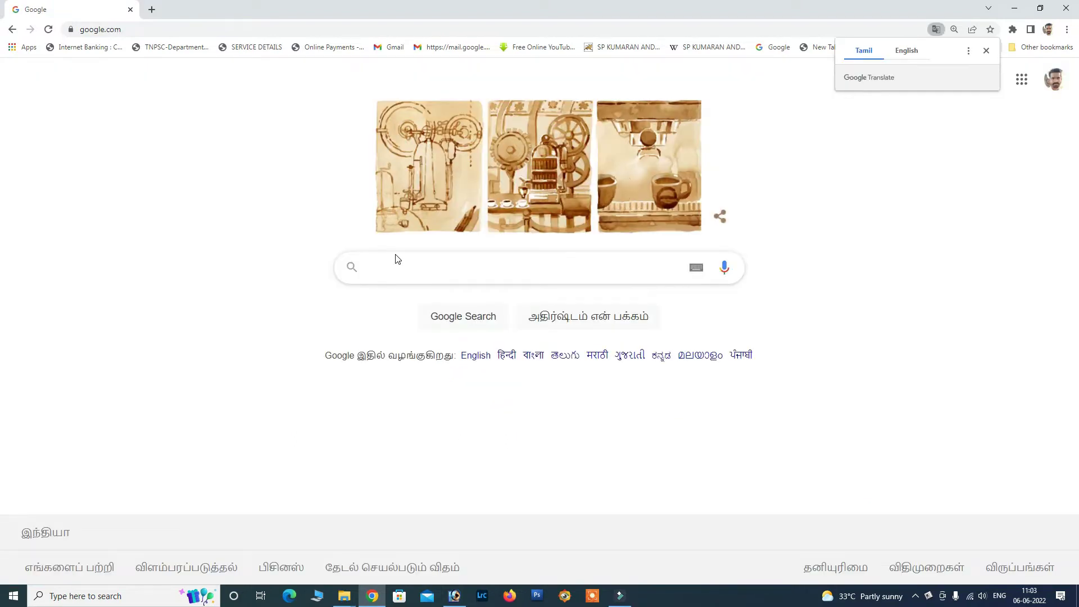
Search Google for 'csc login' so the Digital Seva Portal result appears first.
left_click(396, 260)
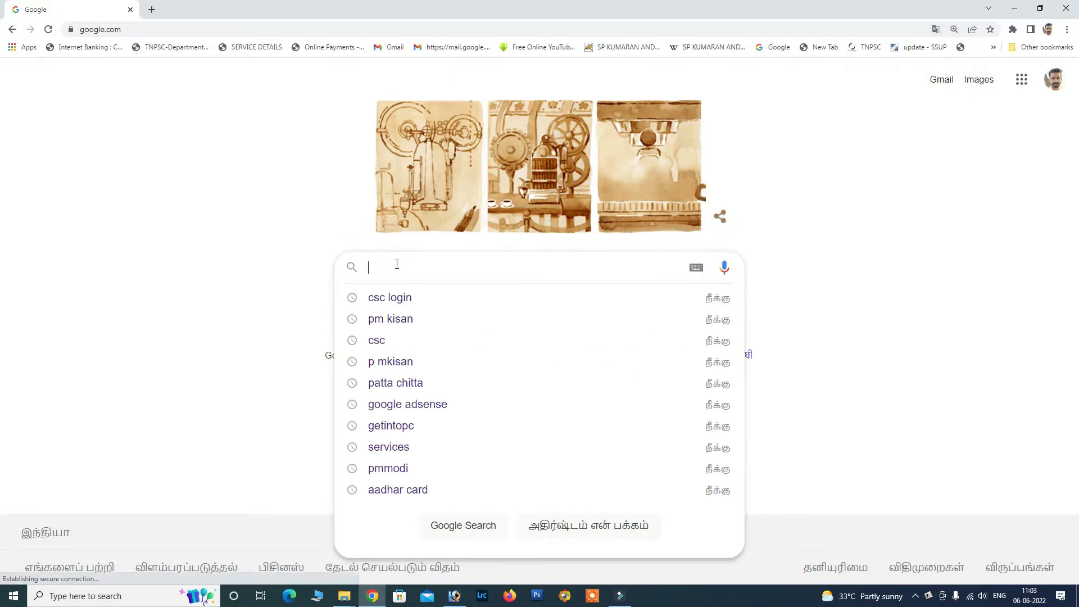
type("csc")
left_click(416, 293)
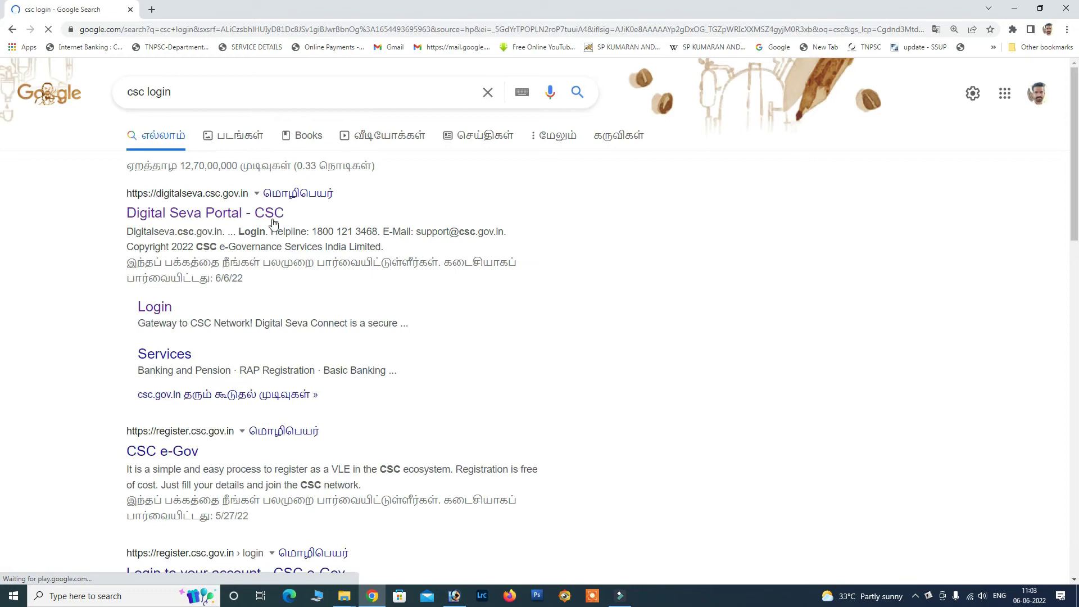
Open the Digital Seva Portal result, log out, and log back in to the dashboard.
left_click(236, 218)
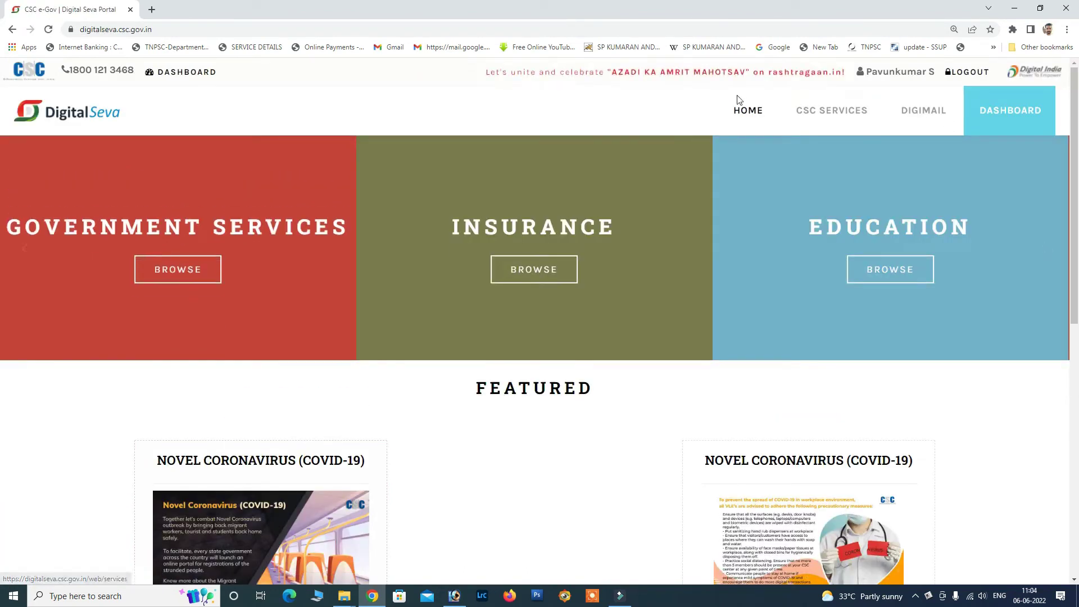
left_click(972, 75)
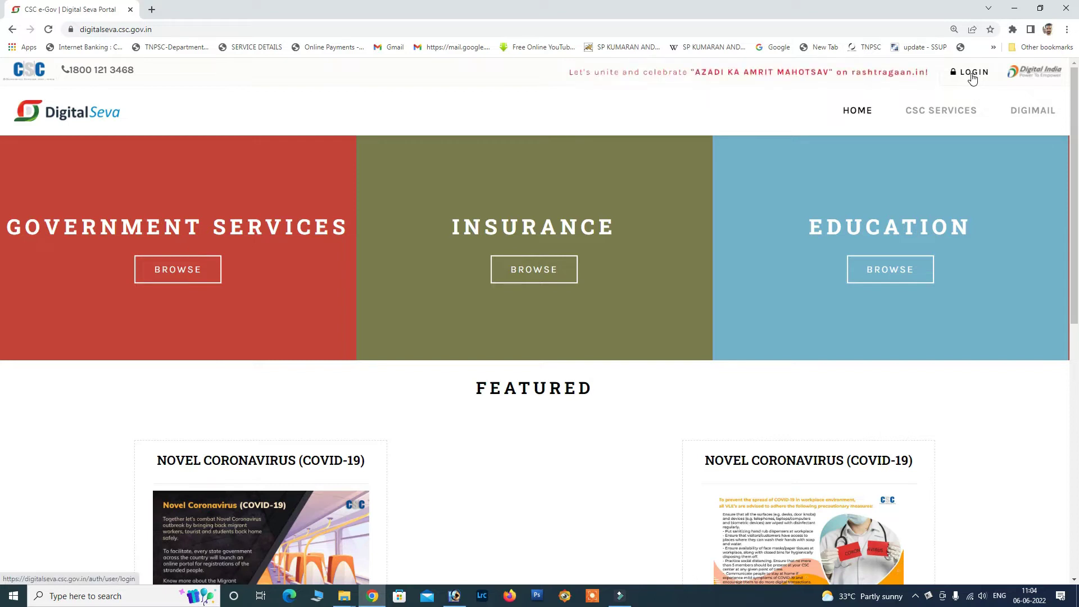
left_click(973, 75)
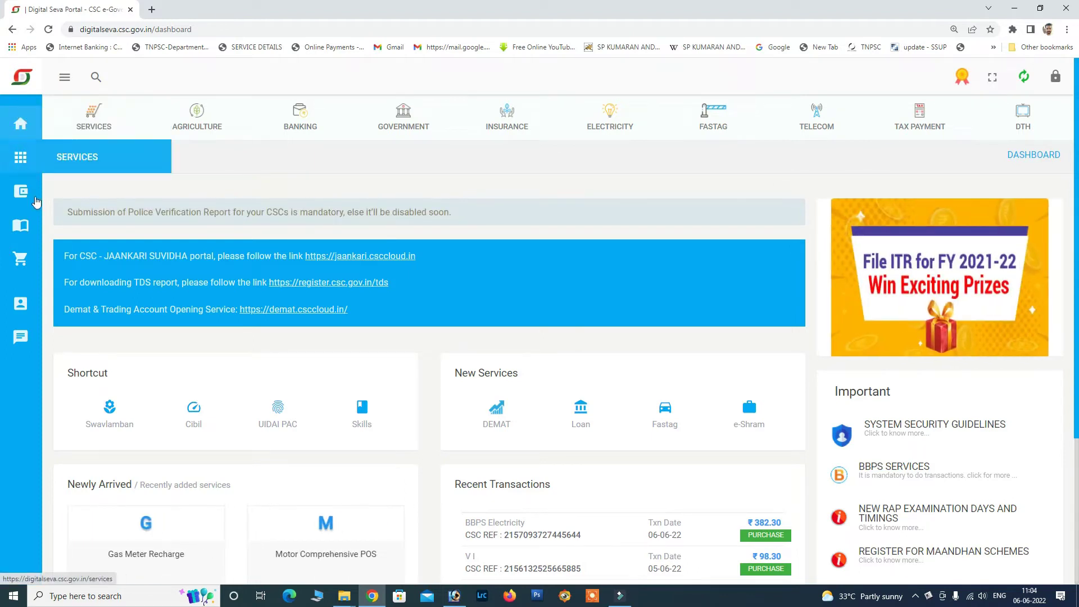
Filter the full Services list down to the Agriculture services.
mouse_move(37, 240)
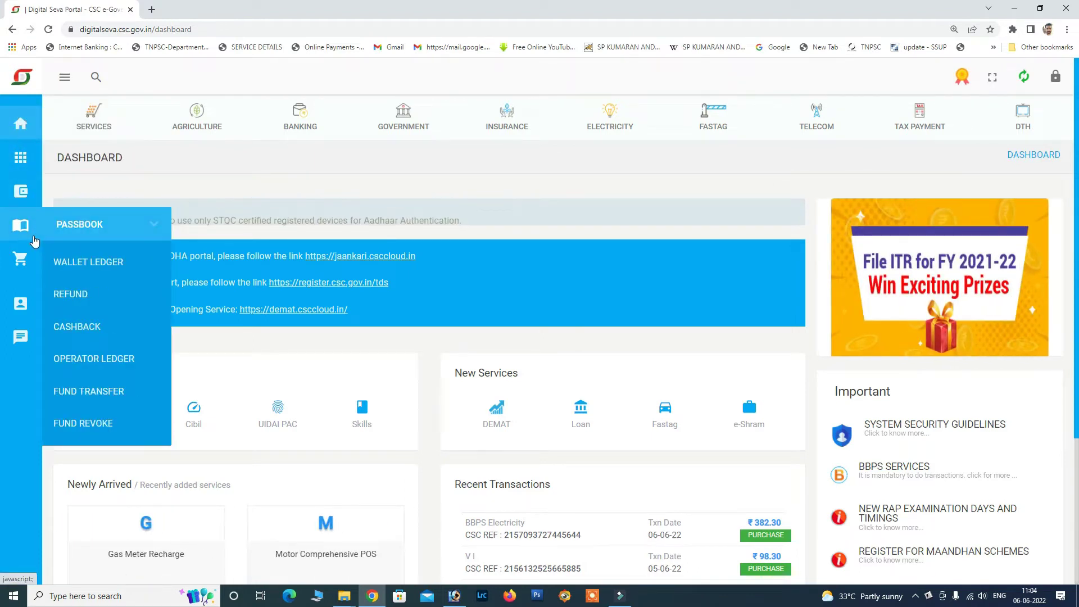
left_click(93, 129)
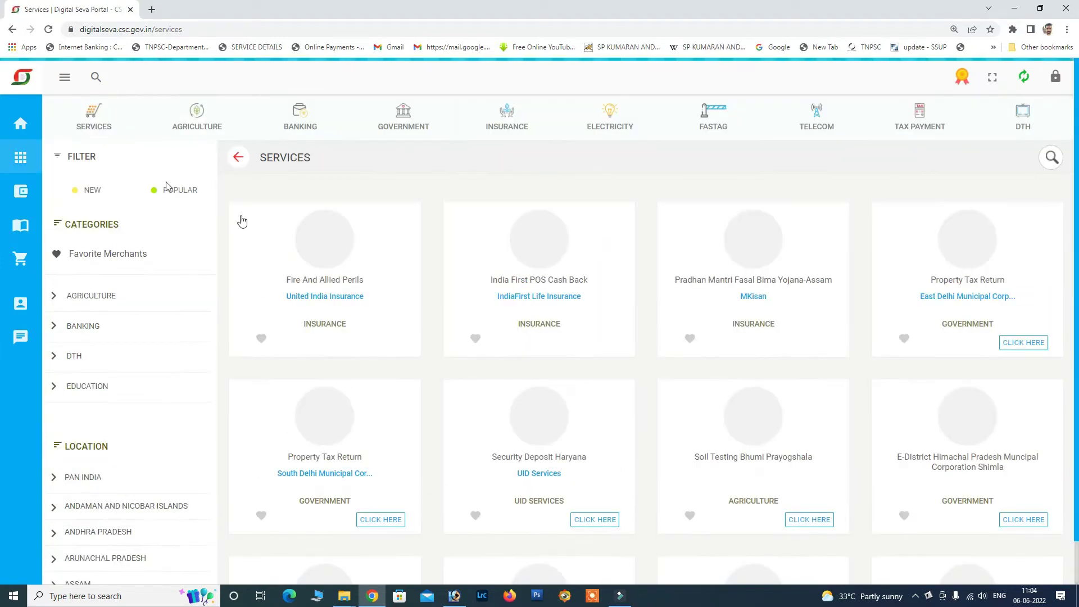
left_click(198, 119)
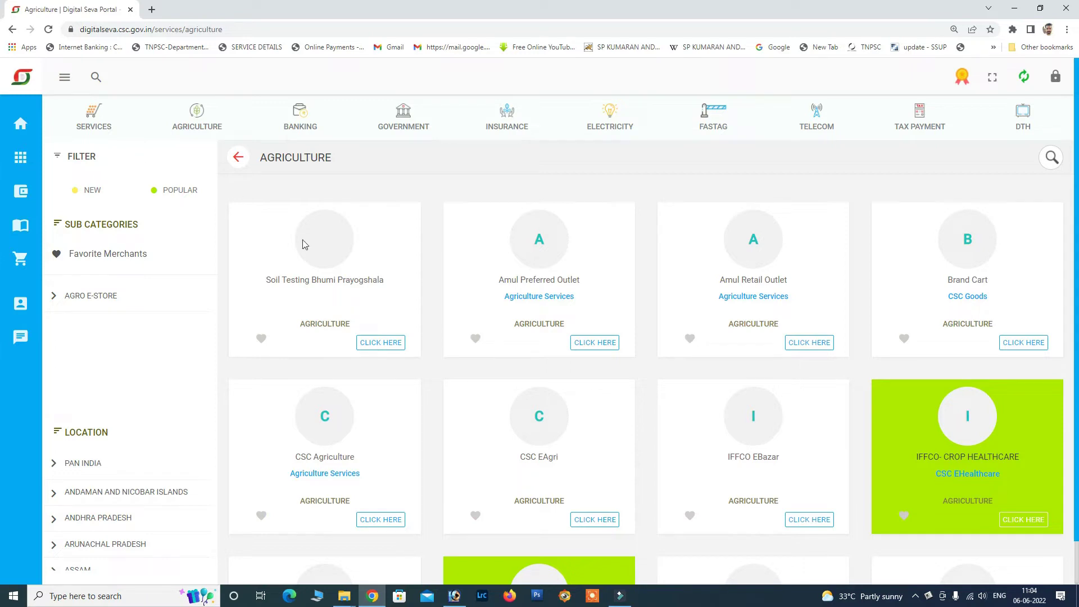
key("ctrl+plus")
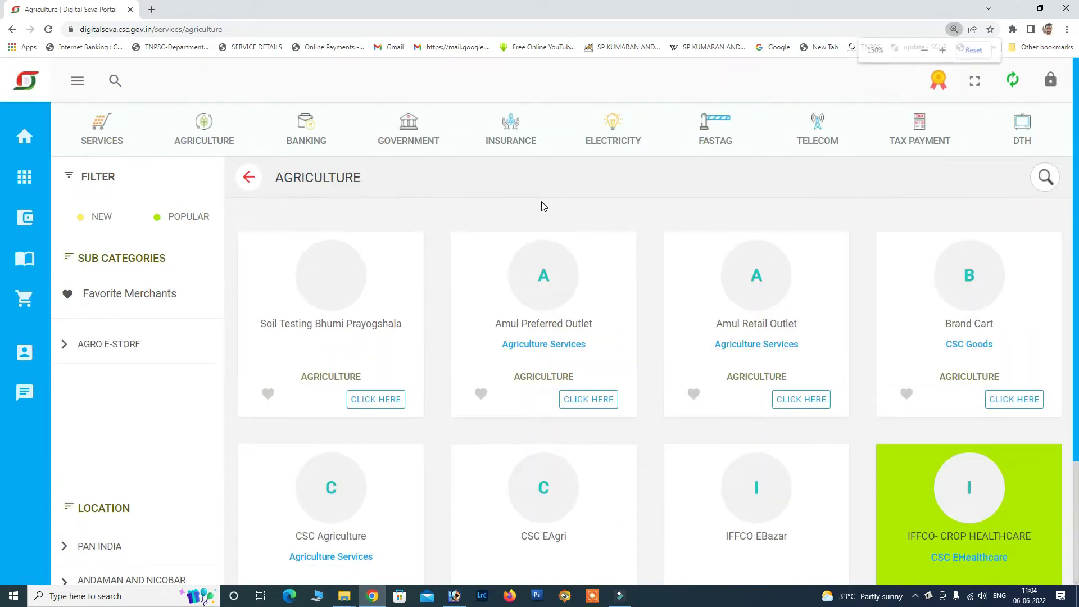
key("ctrl+minus")
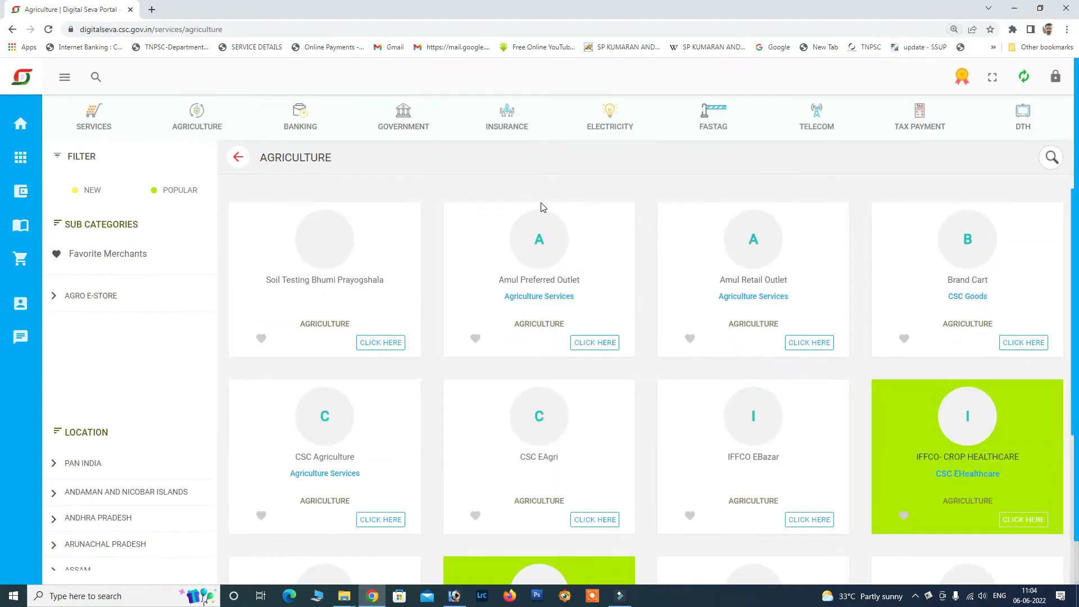
key("ctrl+plus")
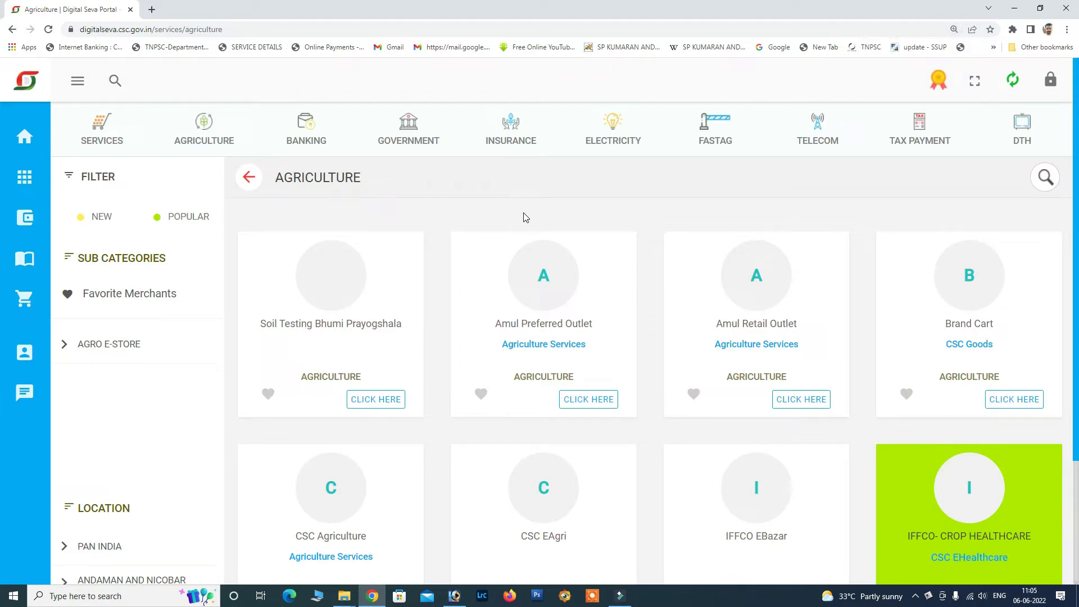
key("ctrl+0")
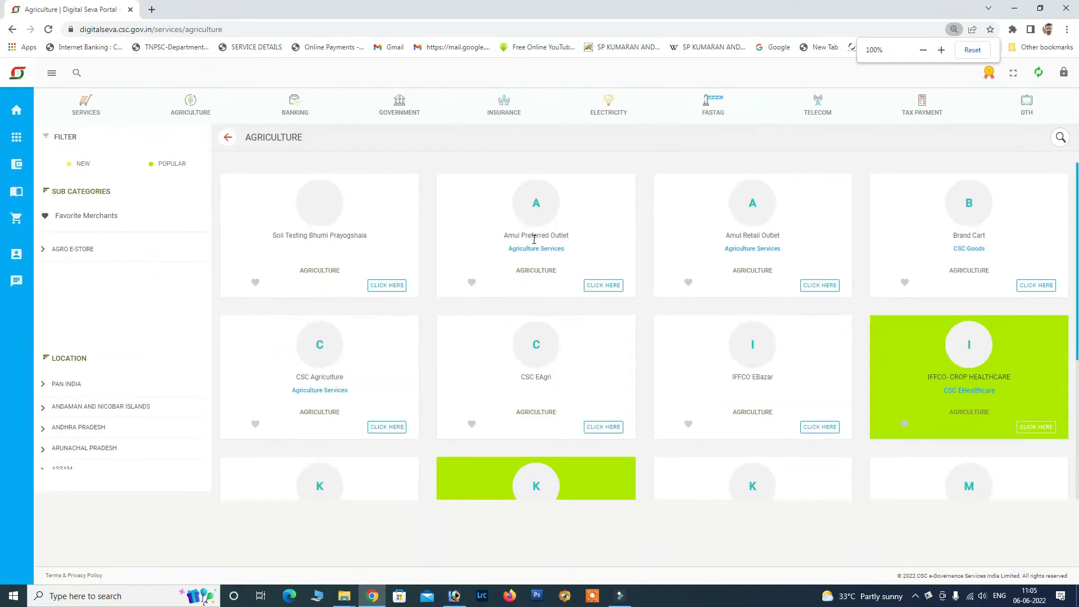
key("ctrl+plus")
key("ctrl+plus")
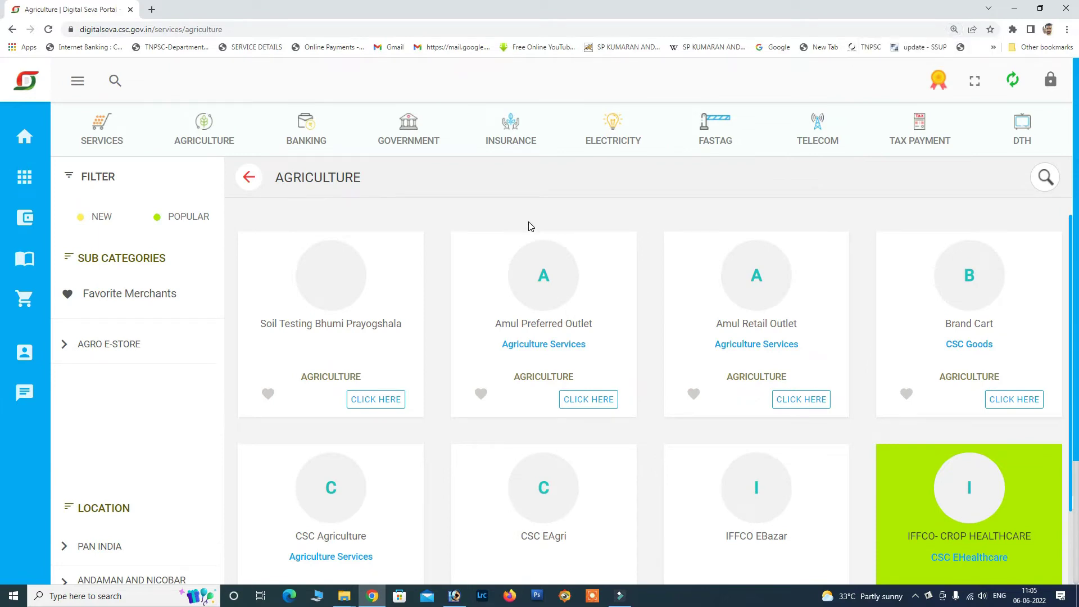
key("ctrl+minus")
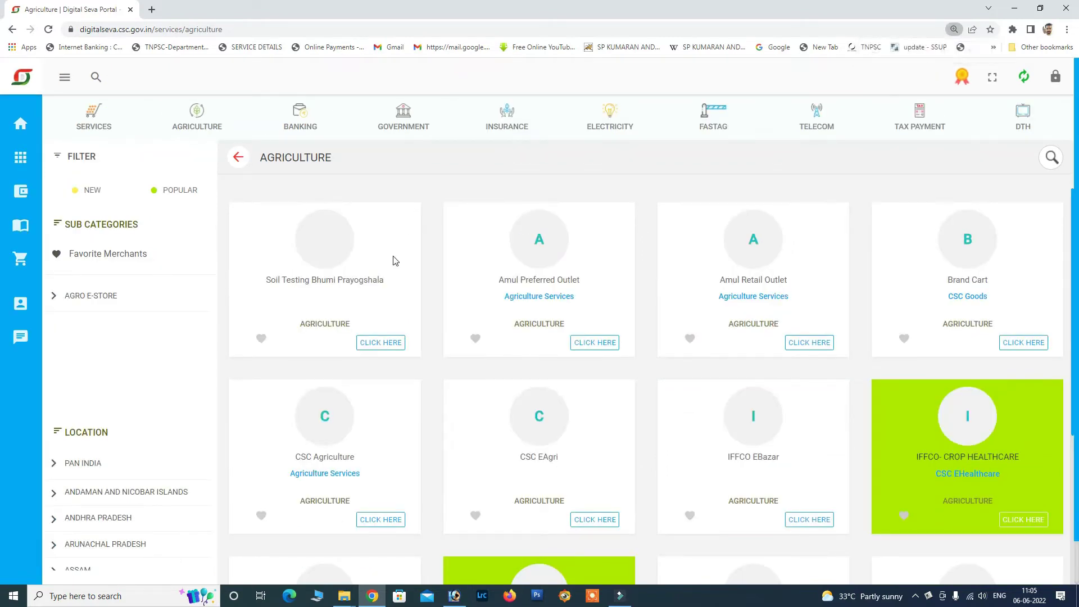
Try a 'pm' query in the service search, then clear it so the search is empty.
left_click(96, 78)
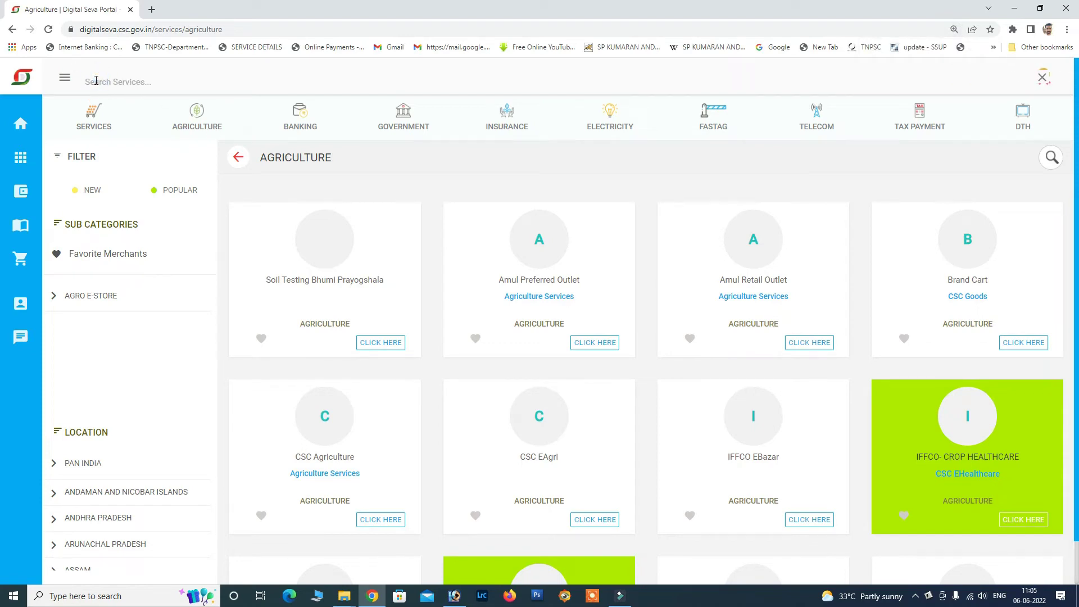
type("pm")
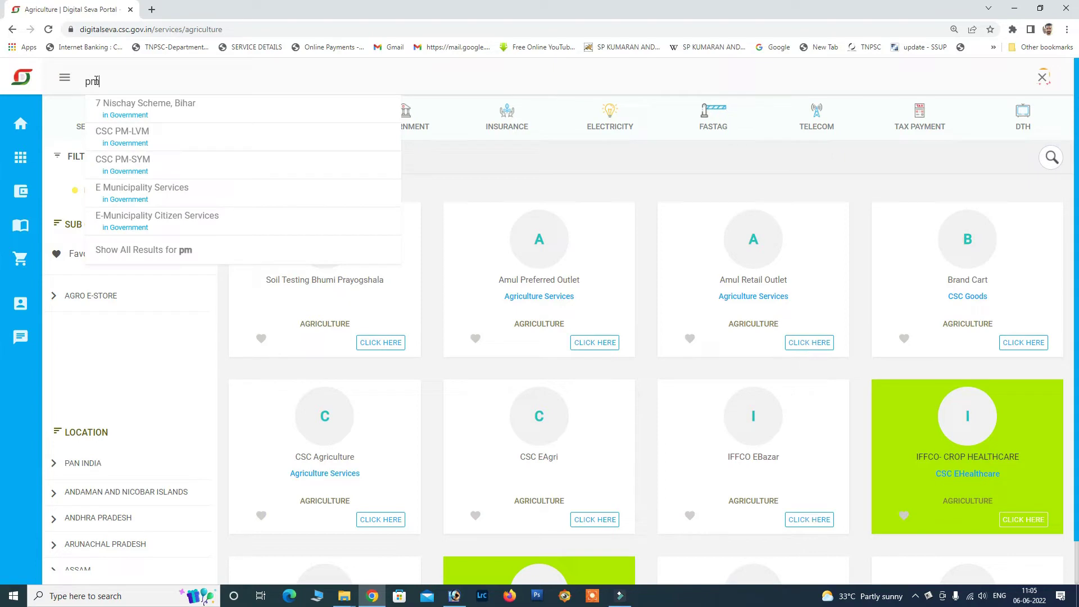
left_click_drag(115, 79, 71, 90)
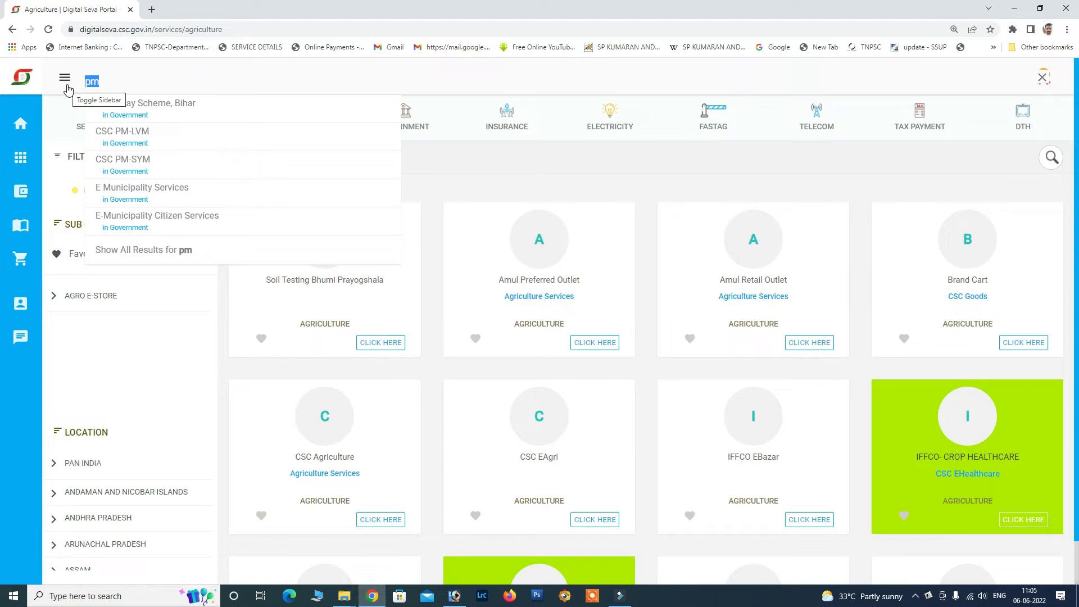
key("BackSpace")
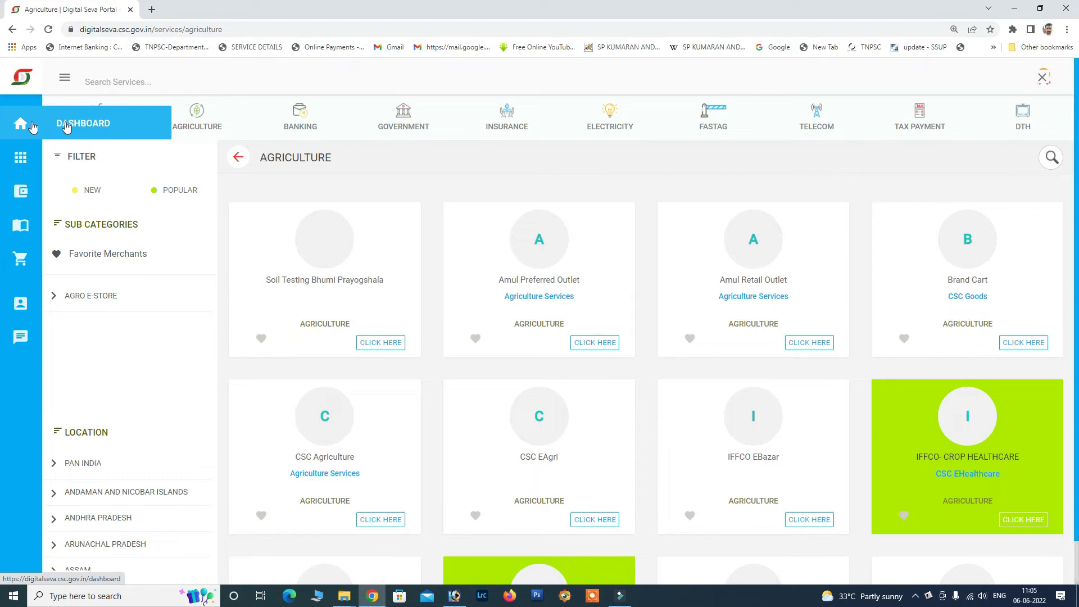
mouse_move(32, 198)
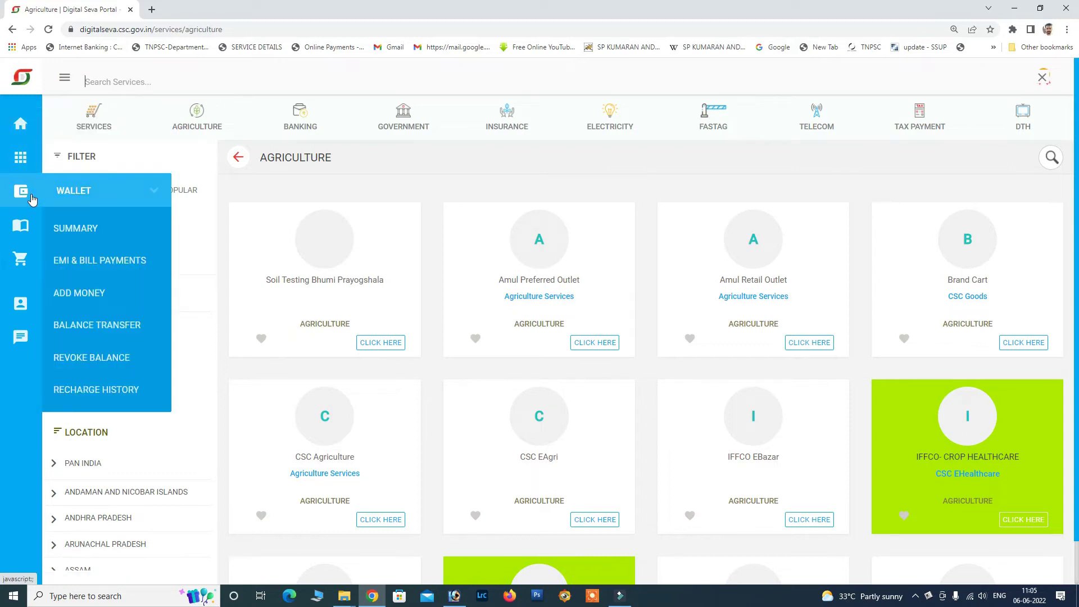
mouse_move(35, 224)
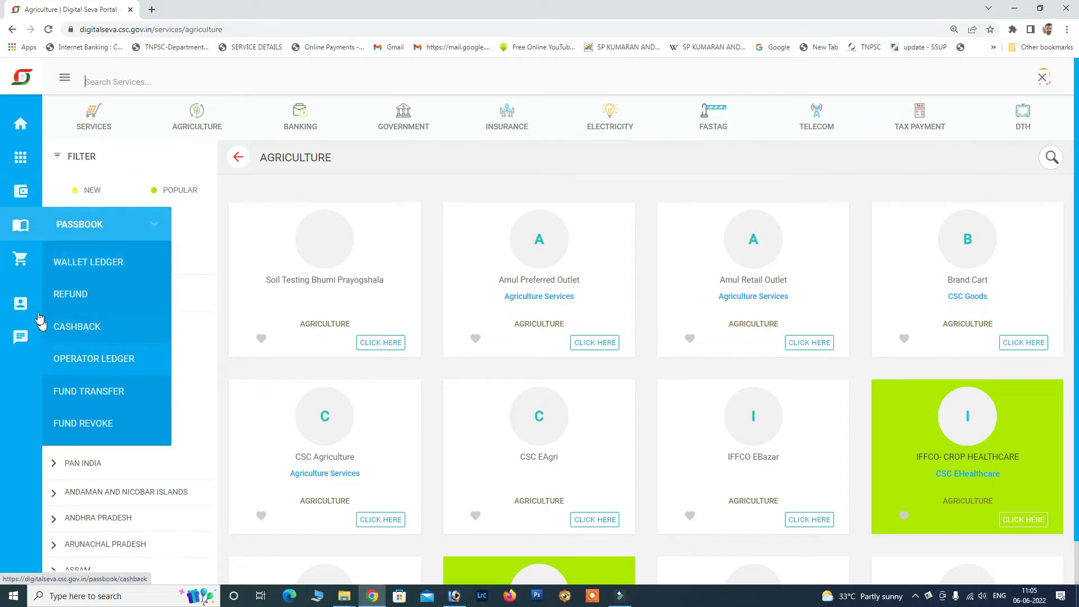
mouse_move(34, 305)
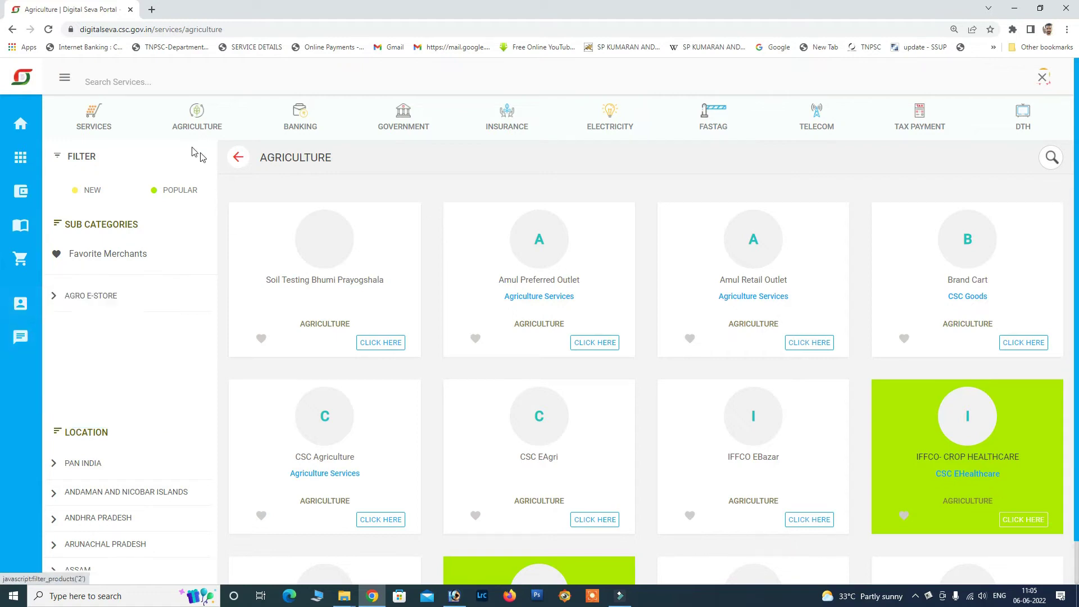
Favourite Pradhan Mantri Fasal Bima Yojana-Assam and Property Tax Return in the Services grid.
left_click(108, 123)
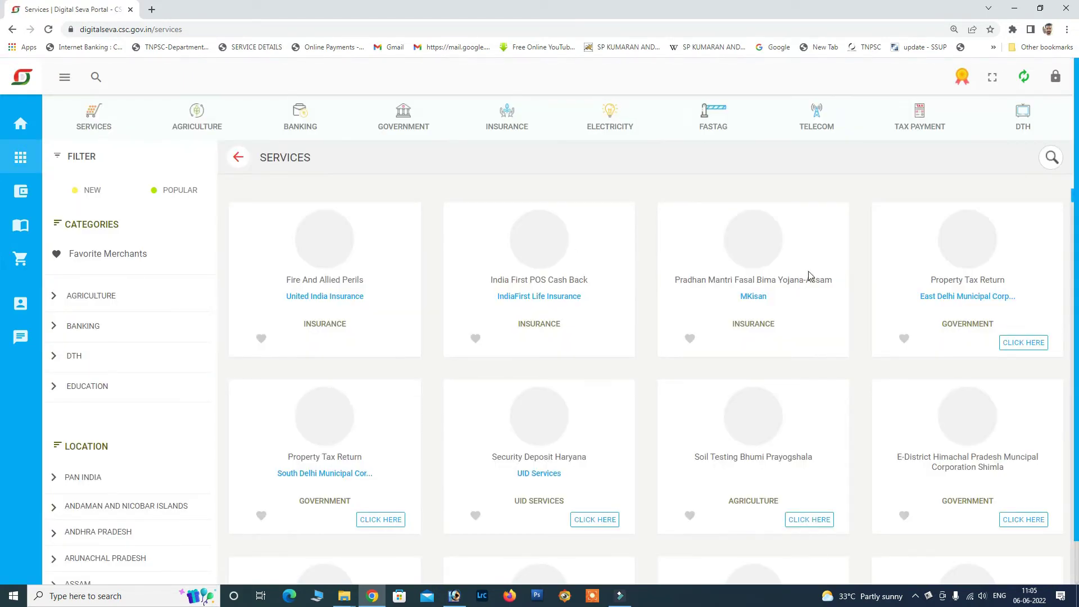
scroll(809, 274, "down", 9)
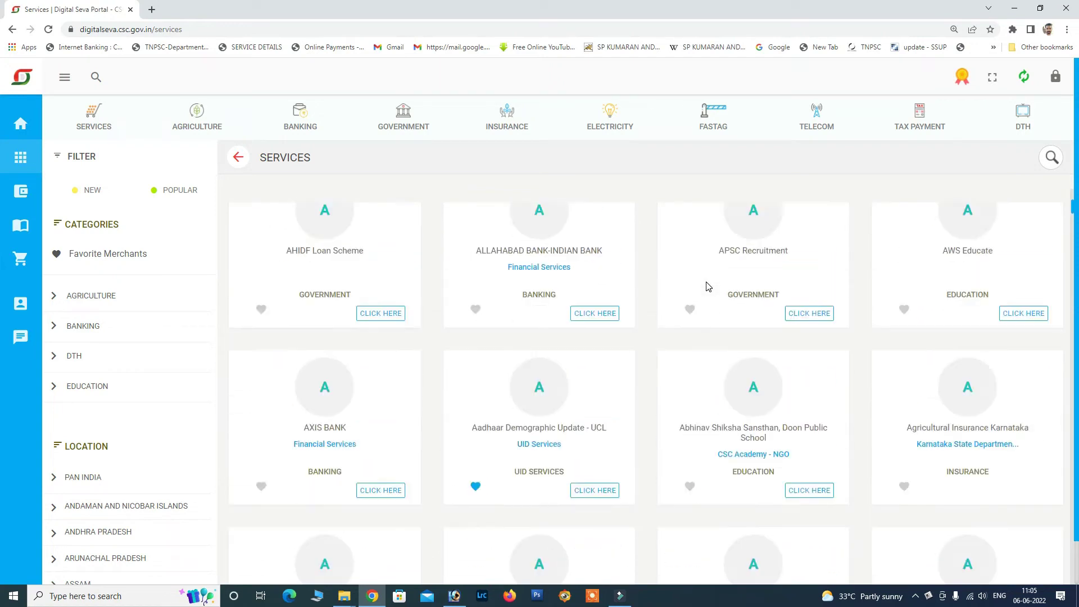
scroll(707, 285, "up", 7)
scroll(382, 310, "up", 2)
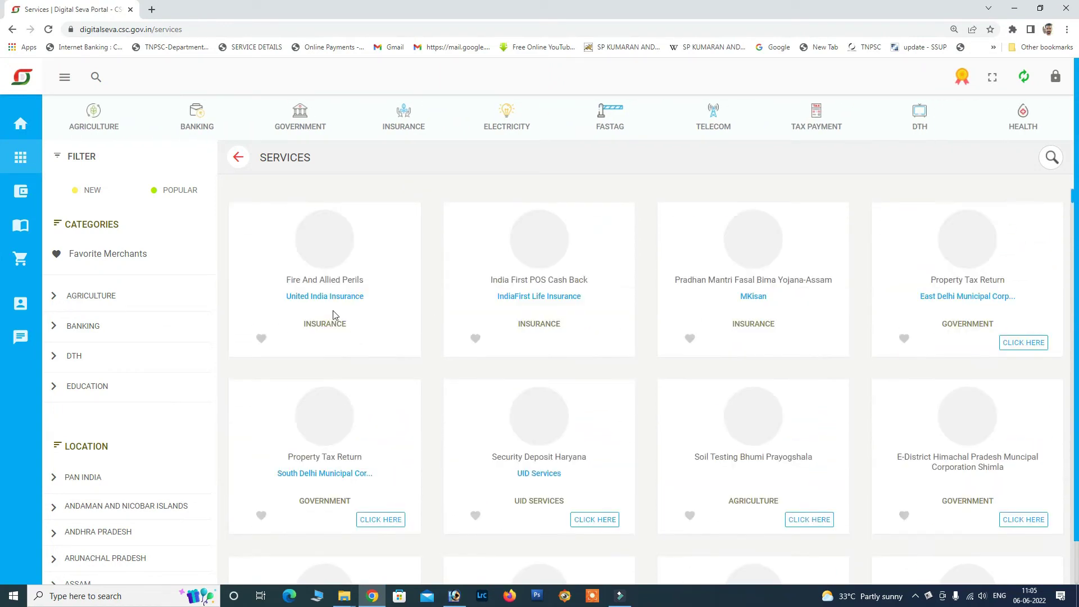
left_click(261, 339)
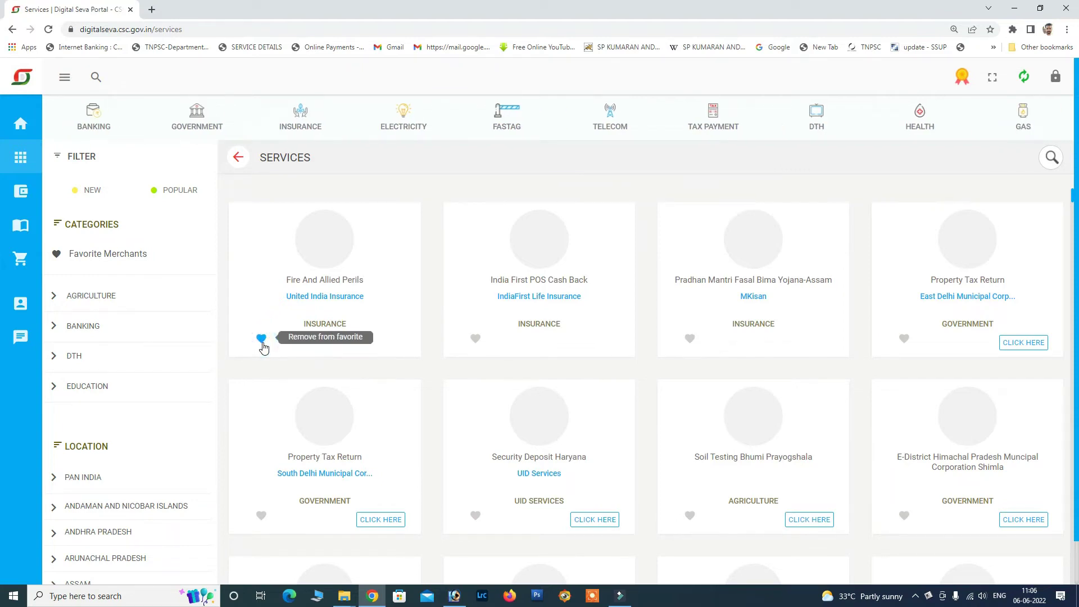
left_click(262, 338)
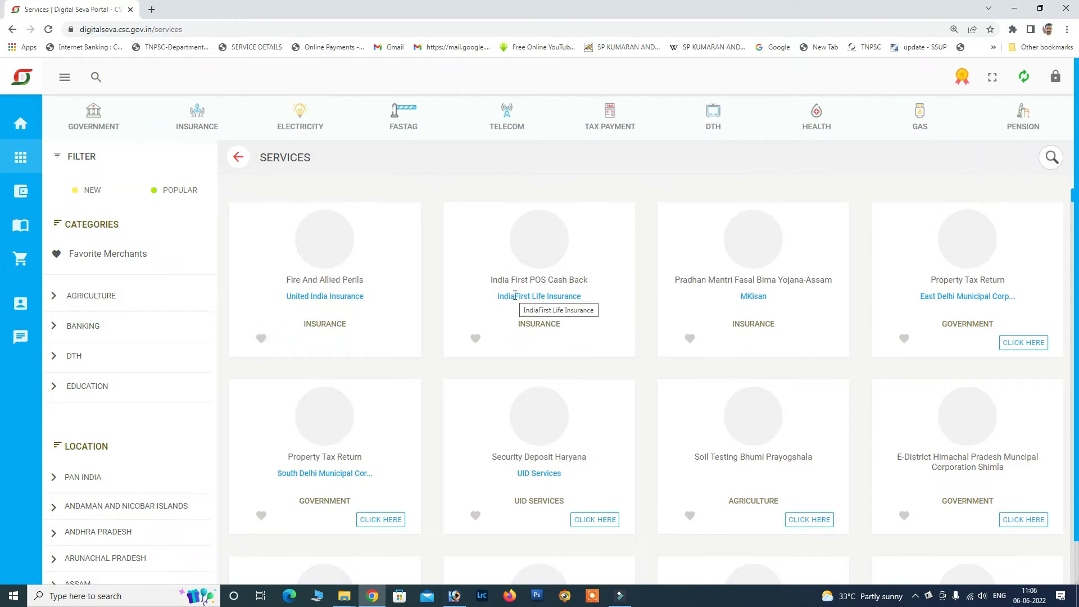
left_click(690, 338)
left_click(904, 339)
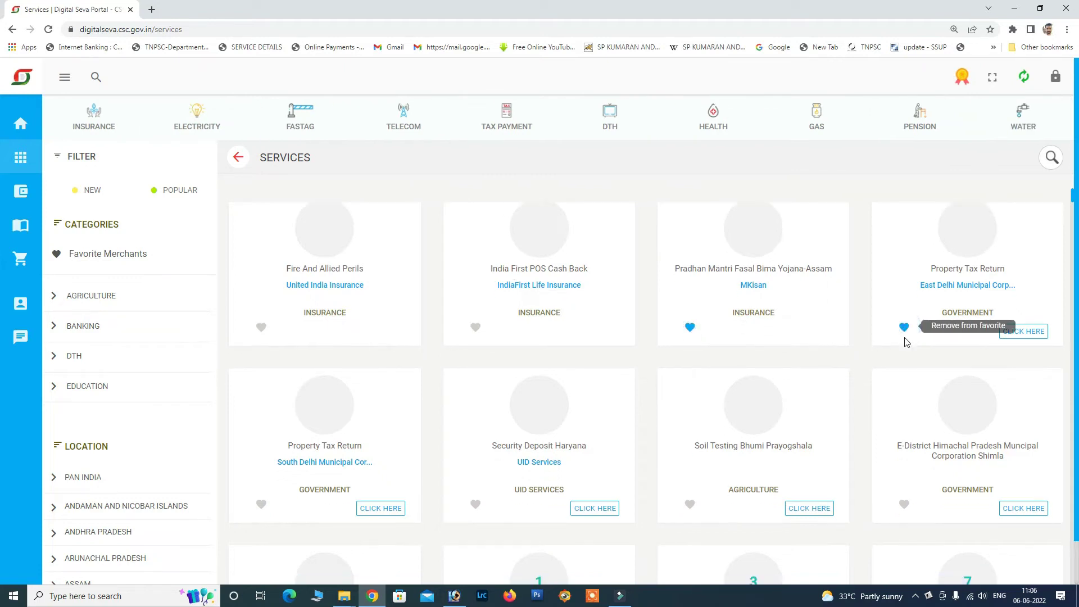
Scroll through the remaining services and show the Favorite Merchants list.
scroll(698, 326, "down", 7)
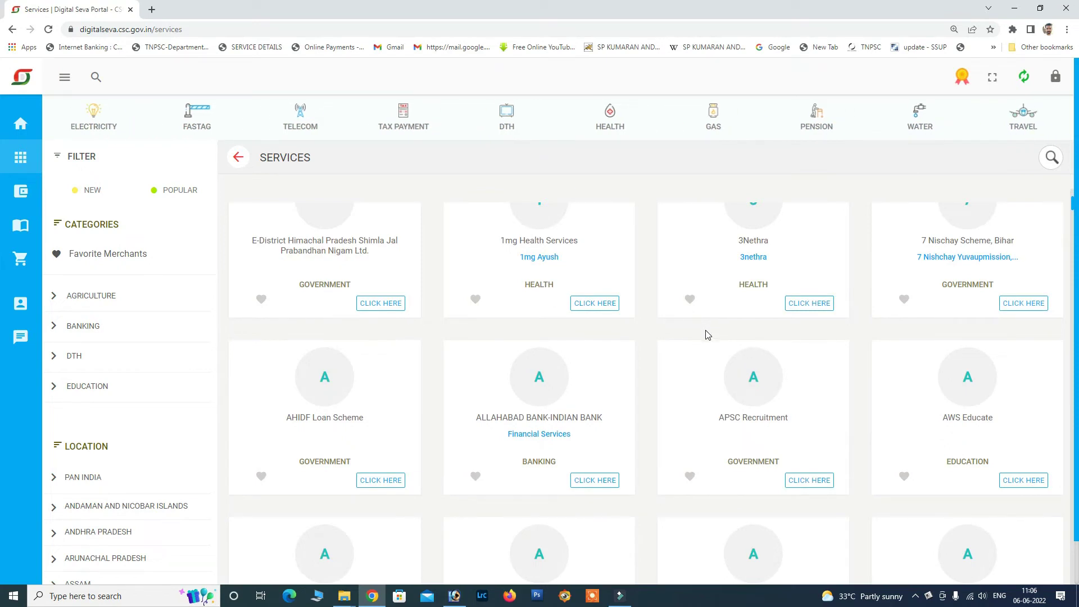
scroll(707, 335, "down", 3)
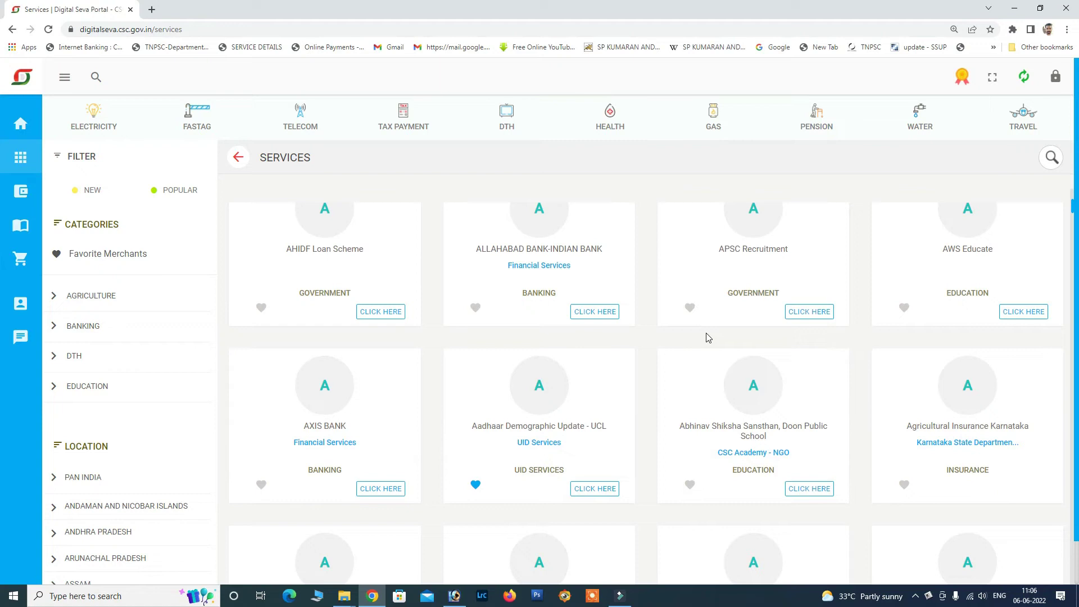
scroll(707, 337, "down", 3)
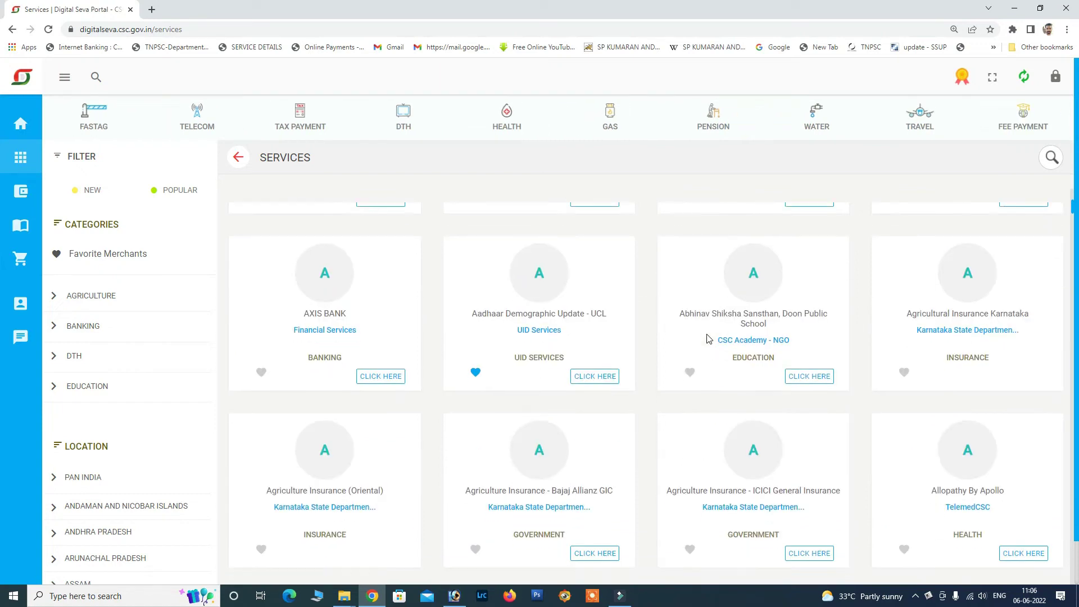
scroll(717, 407, "down", 1)
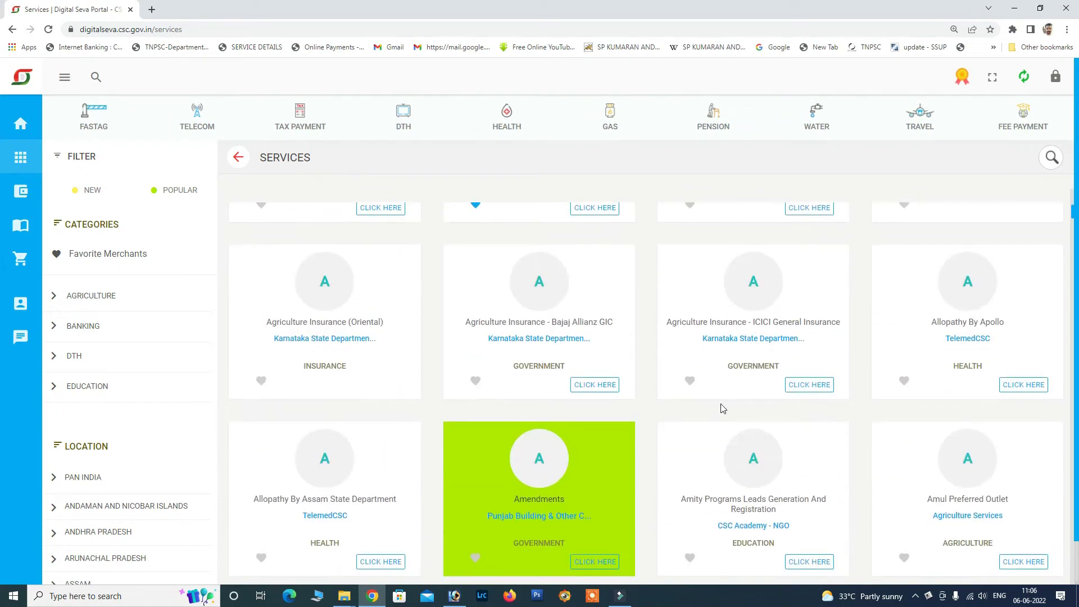
scroll(722, 407, "down", 4)
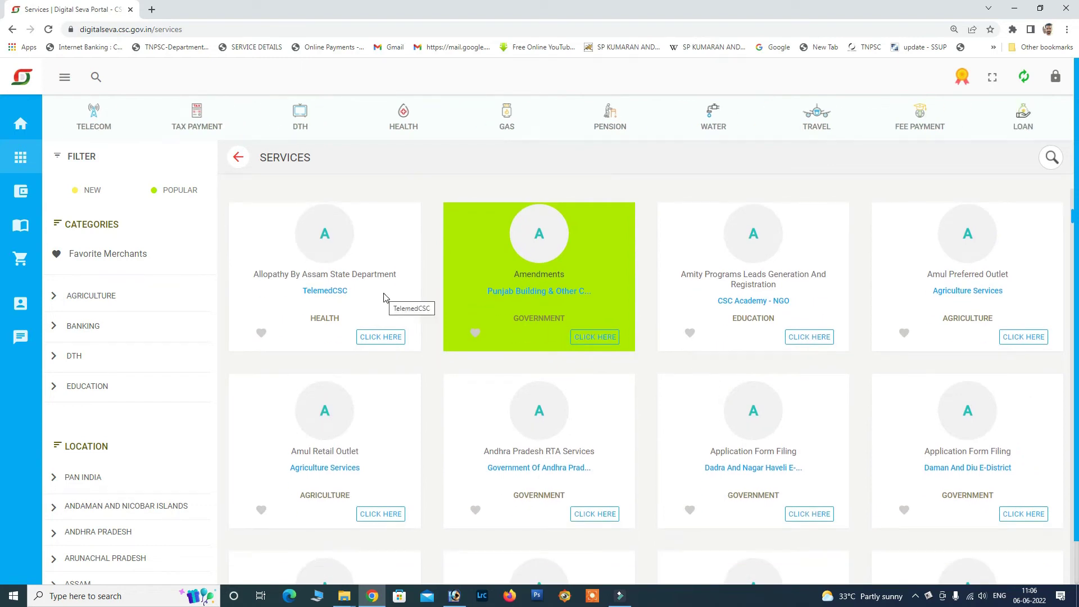
scroll(453, 387, "down", 2)
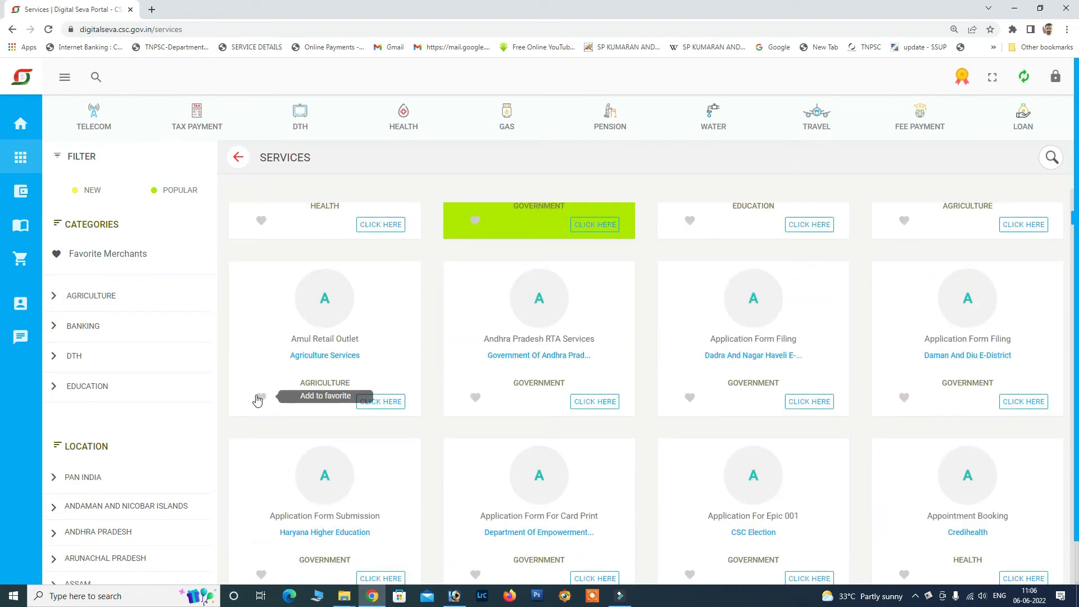
scroll(259, 400, "up", 5)
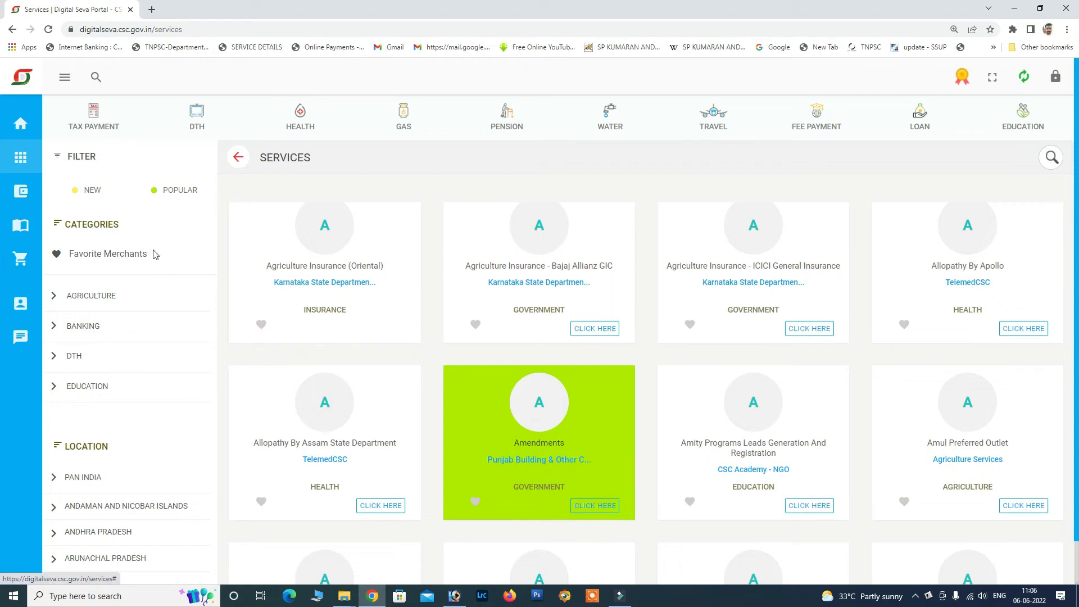
left_click(126, 259)
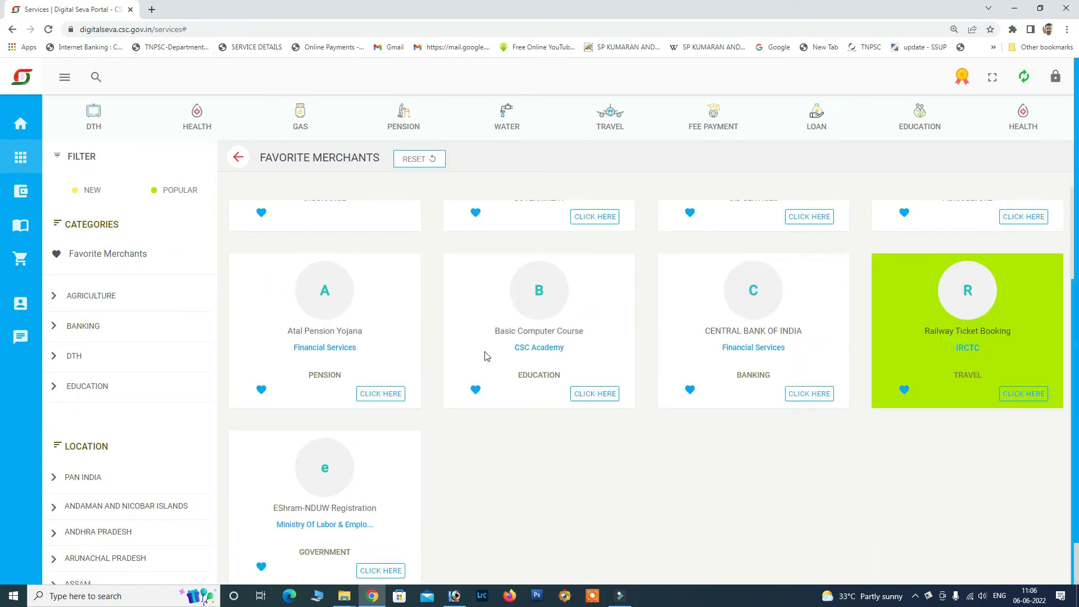
Open Central Bank of India from favourites in a new tab, then go to Gas services.
scroll(484, 350, "up", 2)
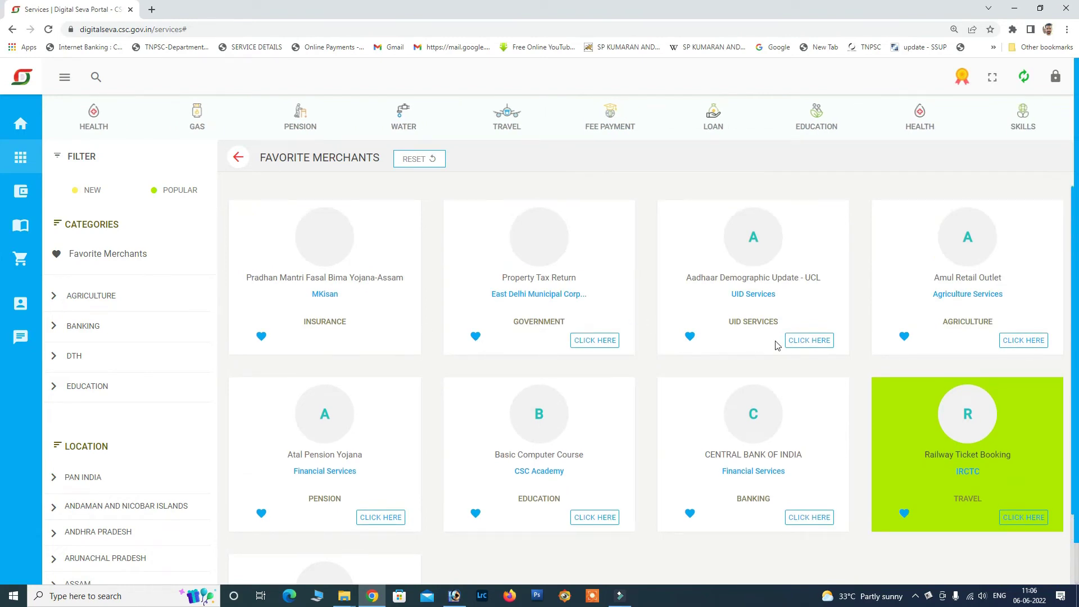
scroll(779, 347, "down", 2)
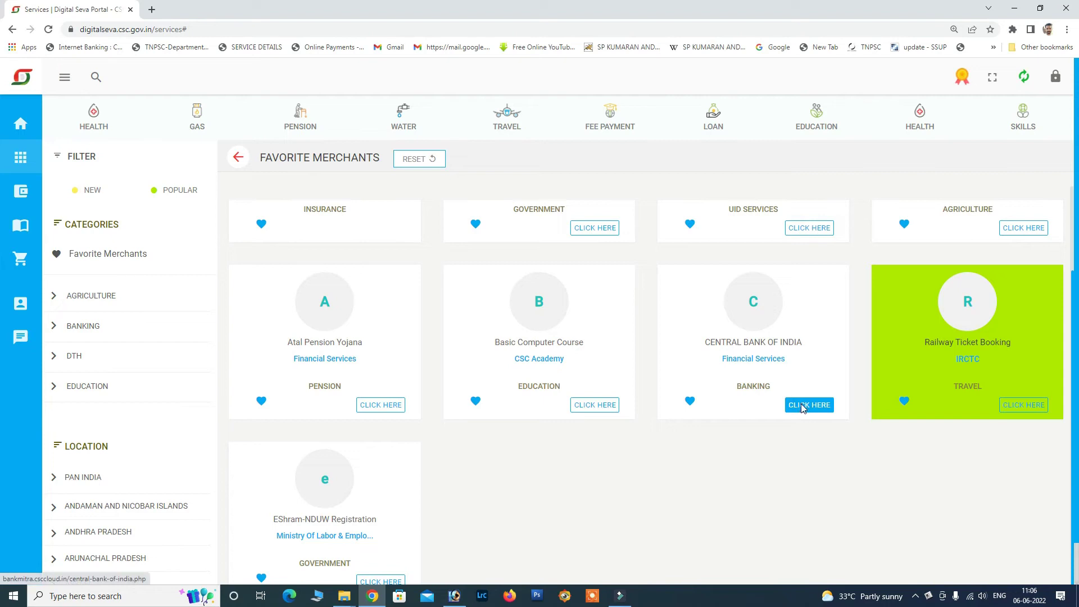
left_click(802, 406)
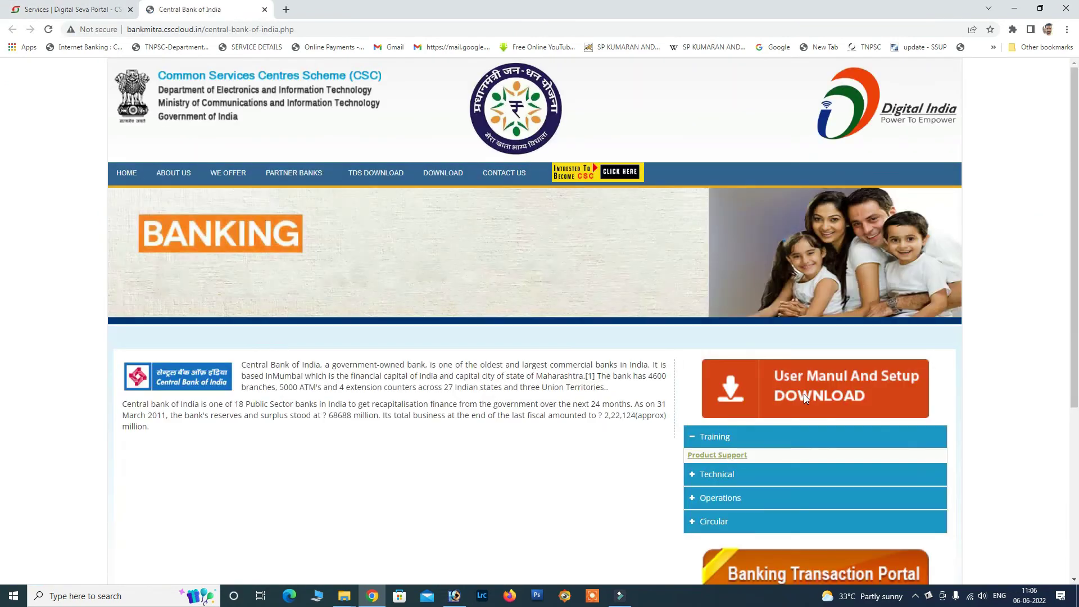
left_click(70, 9)
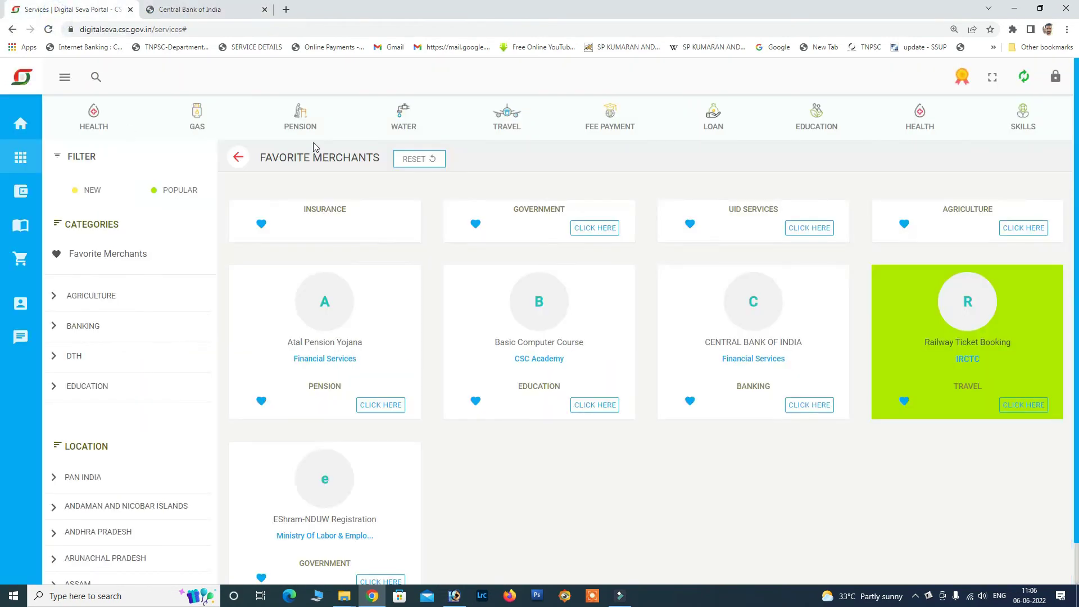
left_click(196, 118)
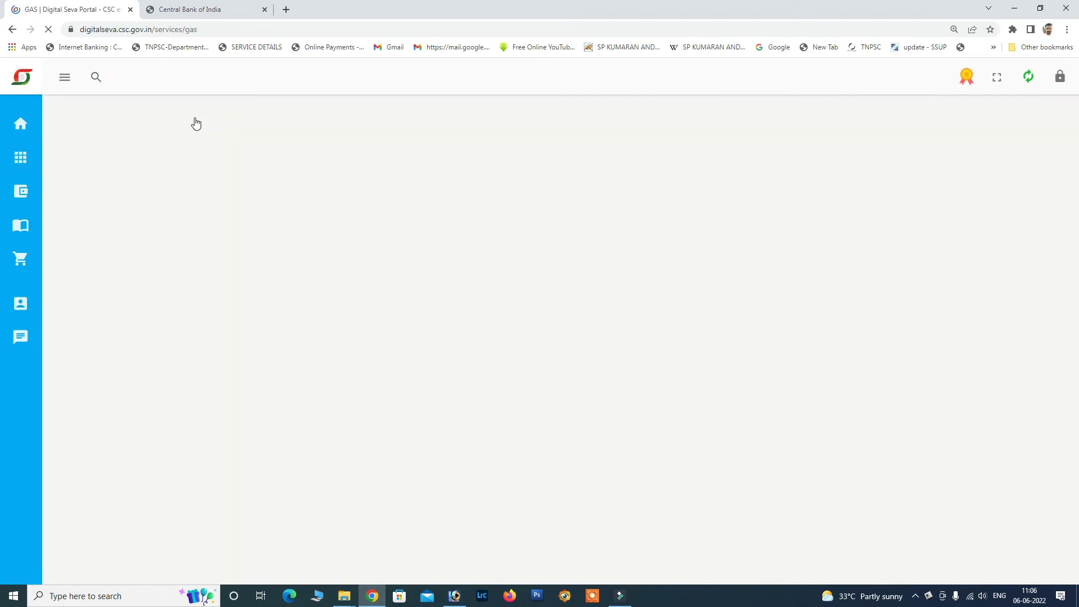
Go through the Banking category to the Electricity services page.
left_click(299, 120)
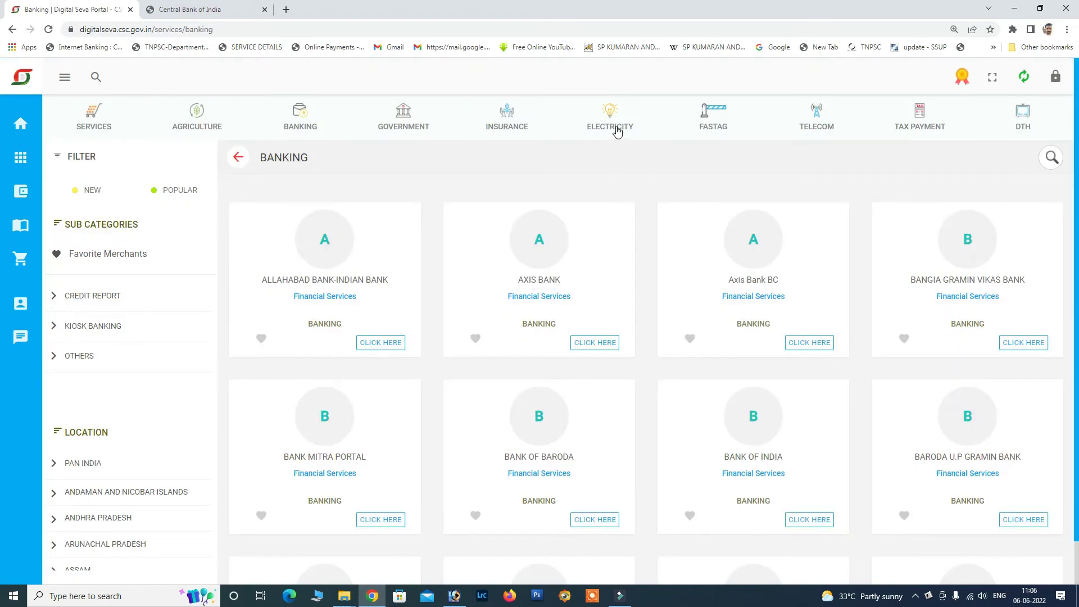
left_click(617, 129)
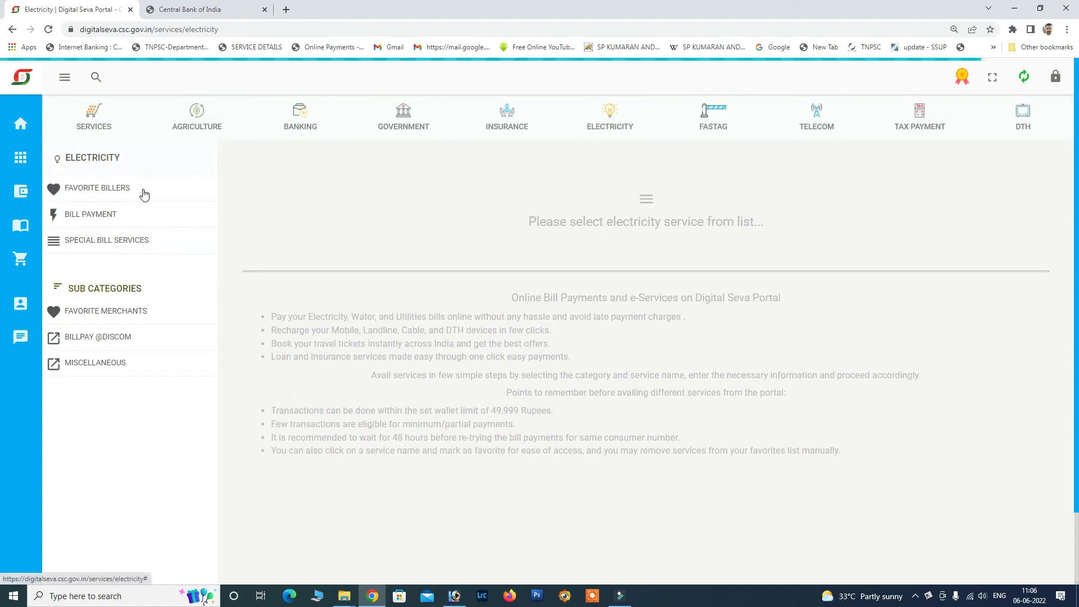
Under Bill Payment, heart TNEB in the Electricity Billers list and filter to Favorite Billers.
left_click(112, 214)
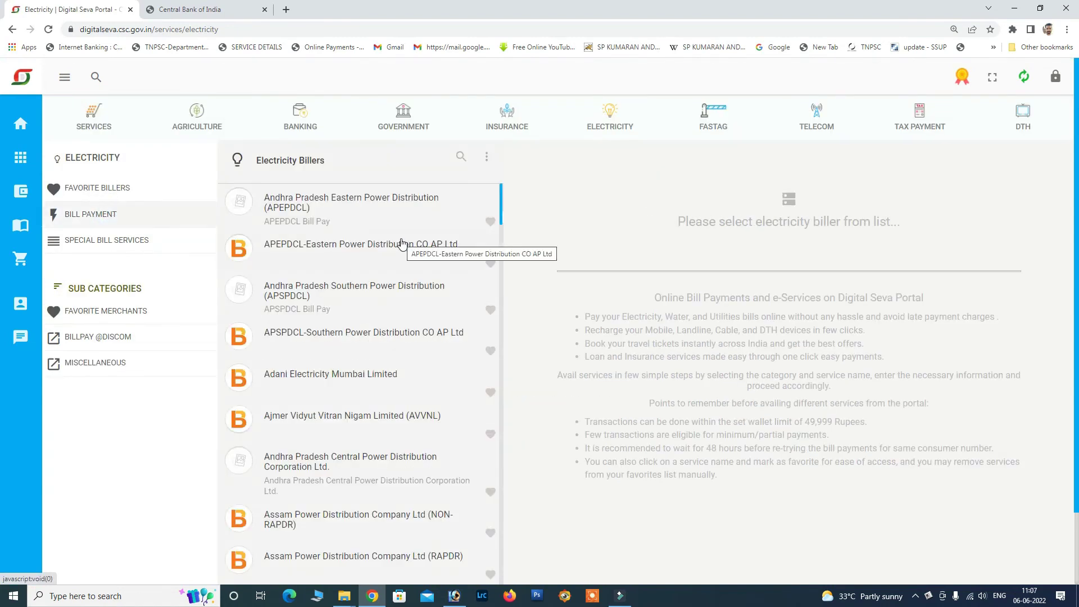
scroll(402, 243, "down", 20)
scroll(409, 310, "down", 10)
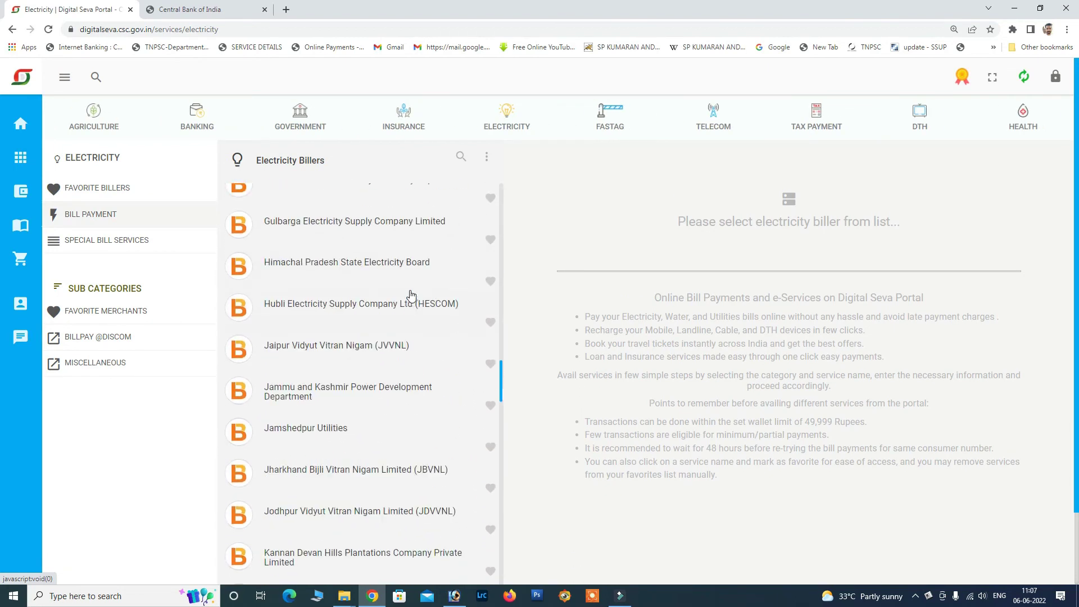
scroll(410, 295, "down", 7)
scroll(412, 302, "down", 20)
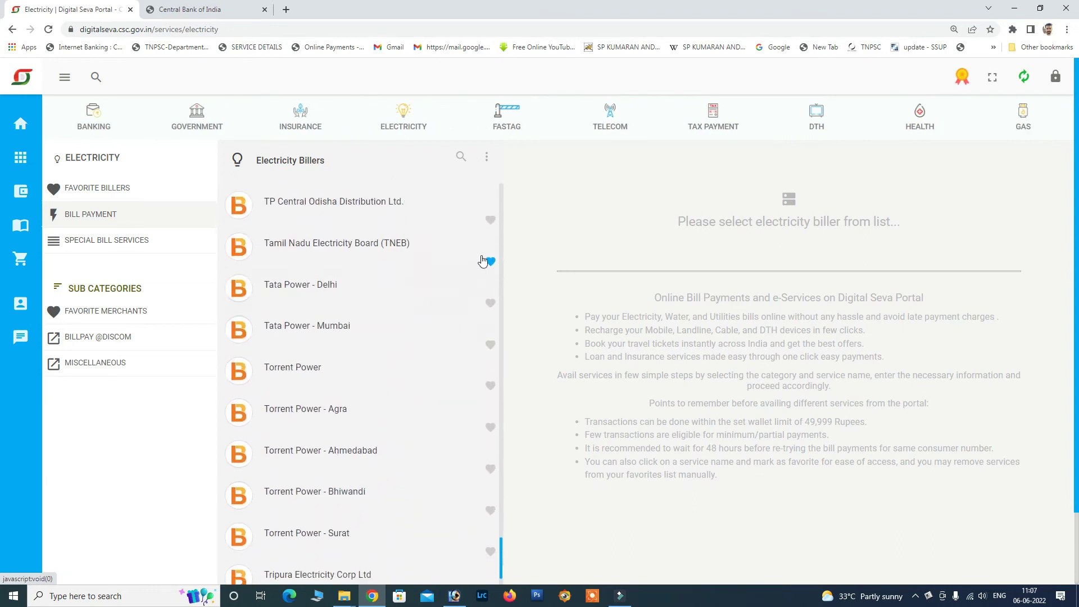
left_click(490, 265)
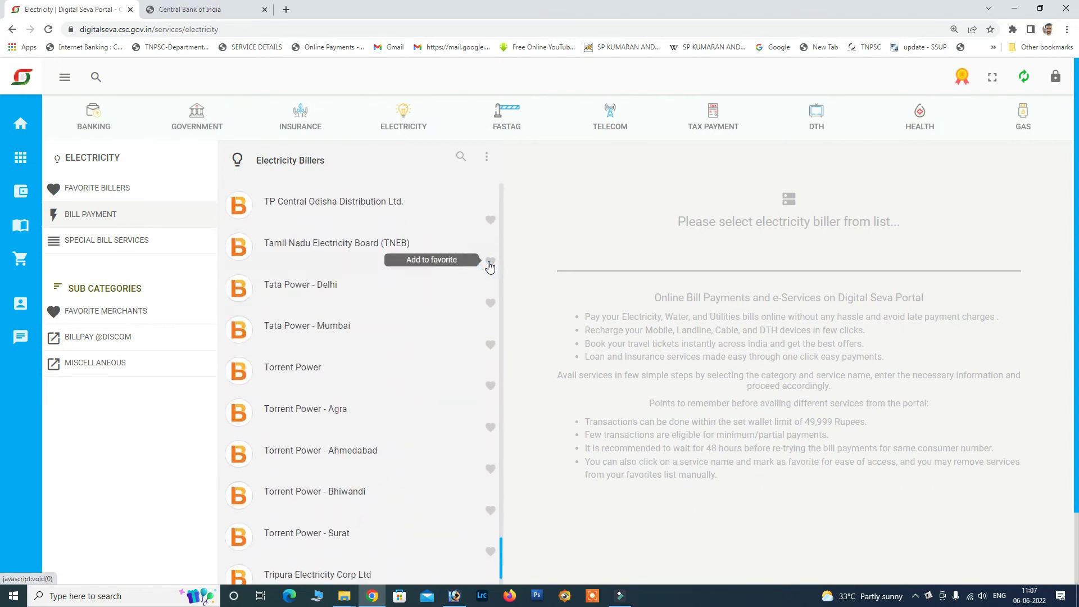
left_click(489, 264)
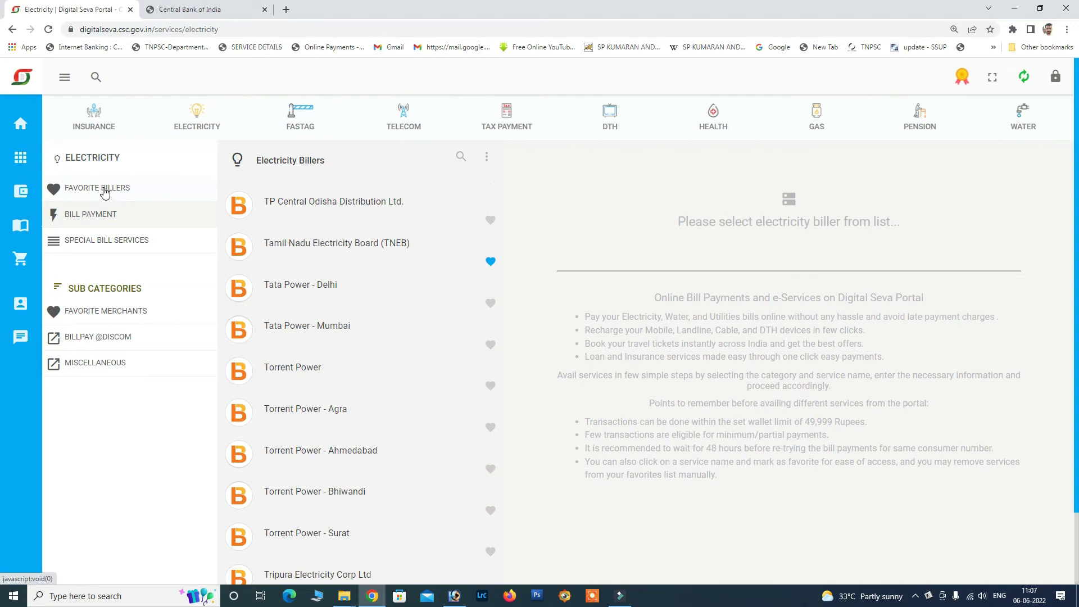
left_click(104, 192)
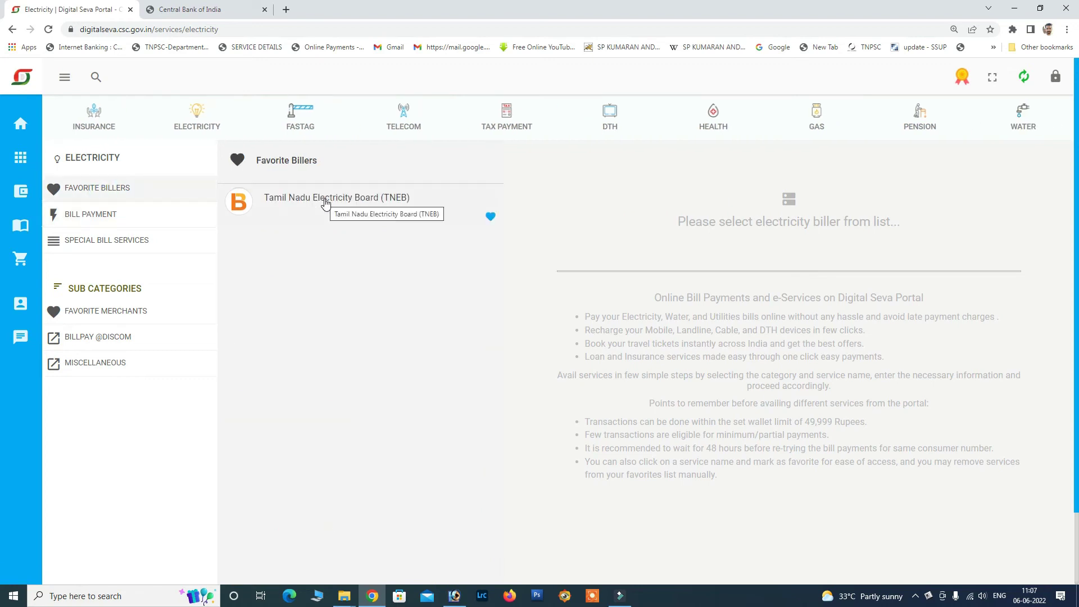
Open TNEB Bill Enquiry from favourites, enter the 12-digit consumer number, then go to DTH.
left_click(325, 201)
left_click(636, 219)
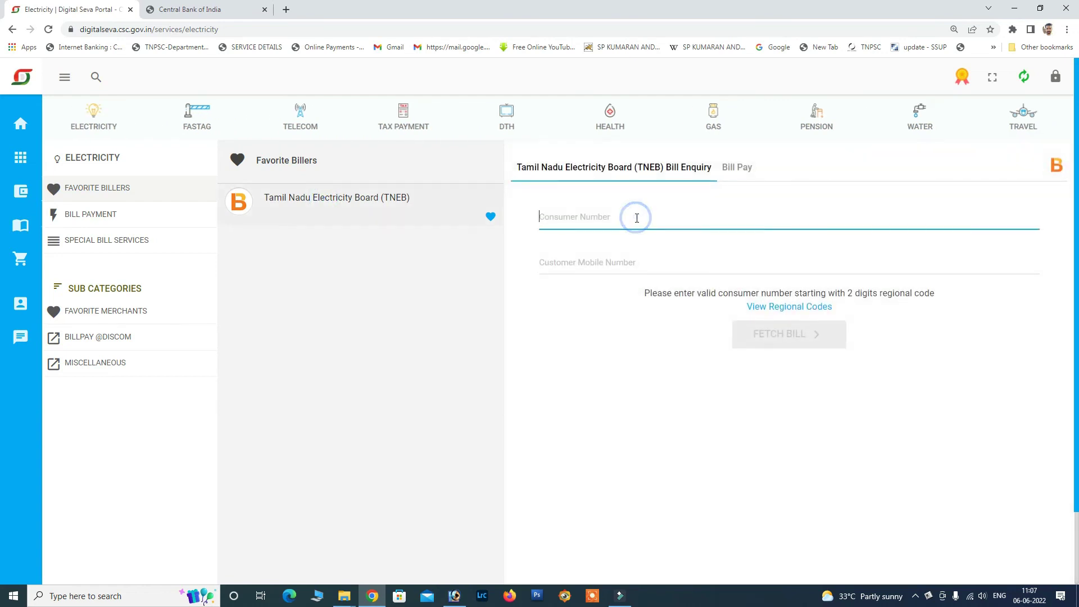
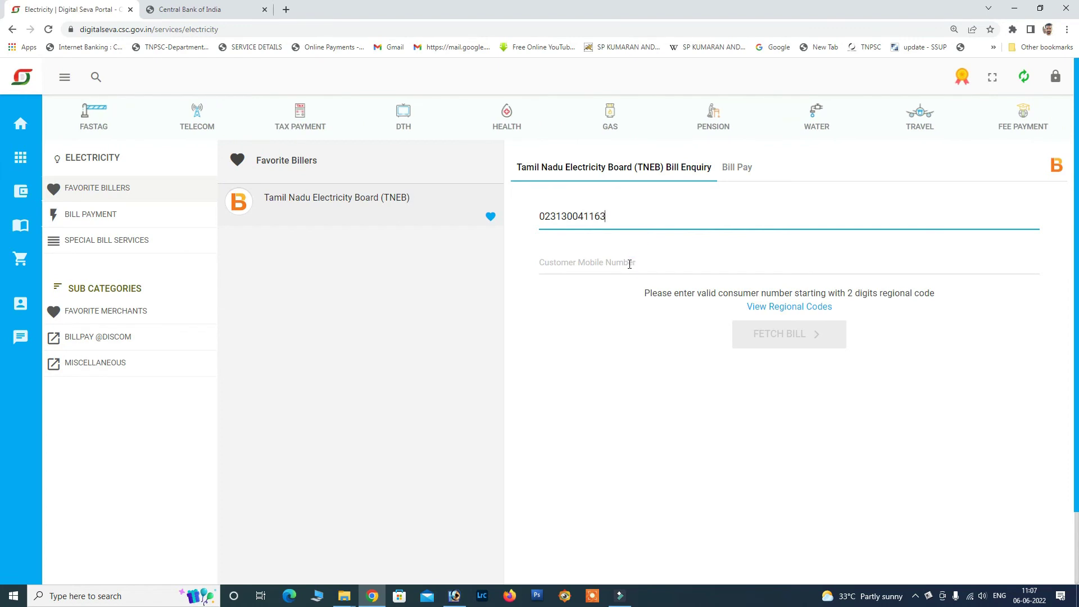
left_click(402, 120)
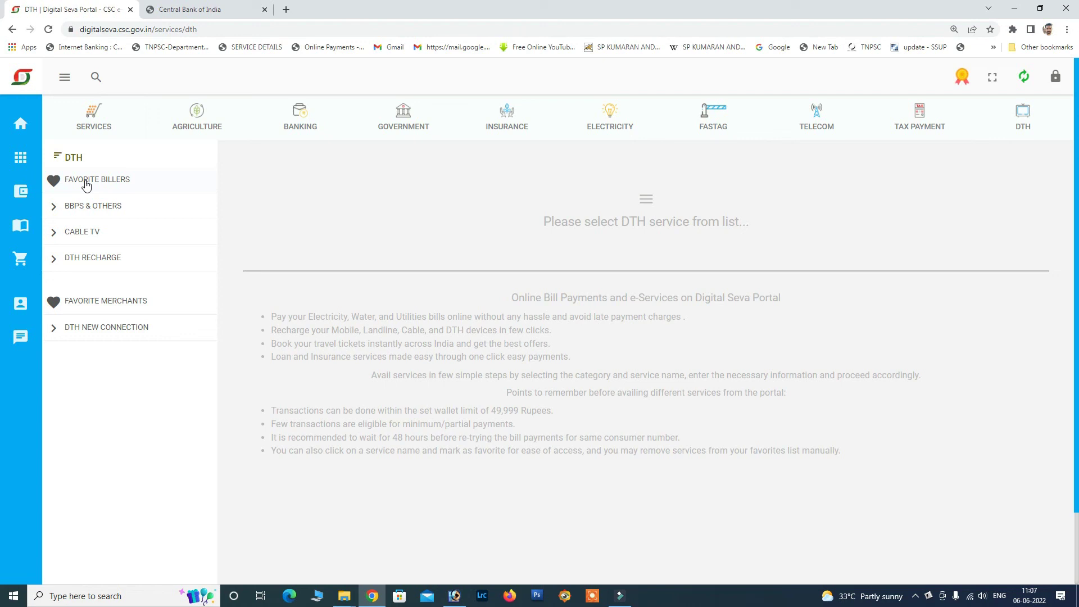
Favourite Sun Direct TV under DTH Recharge and confirm it in the Favorite Billers list.
left_click(85, 182)
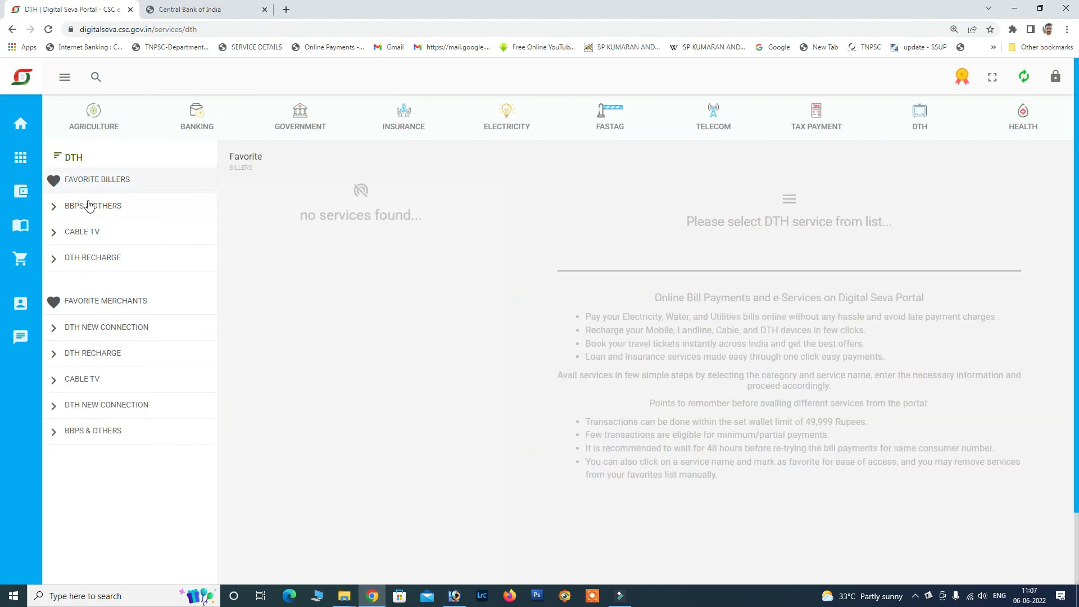
left_click(116, 260)
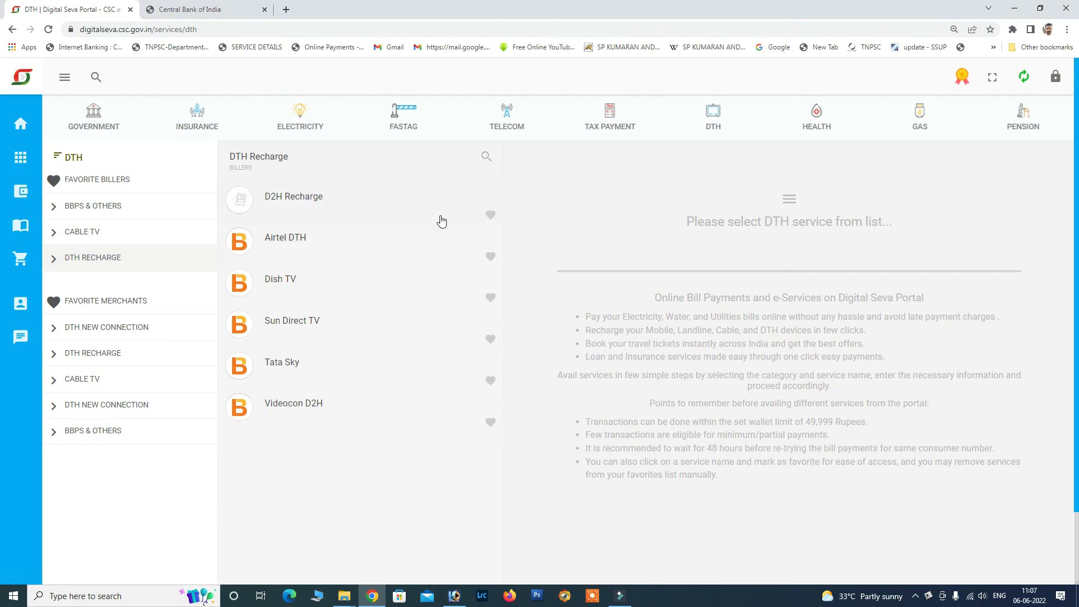
left_click(491, 340)
left_click(101, 184)
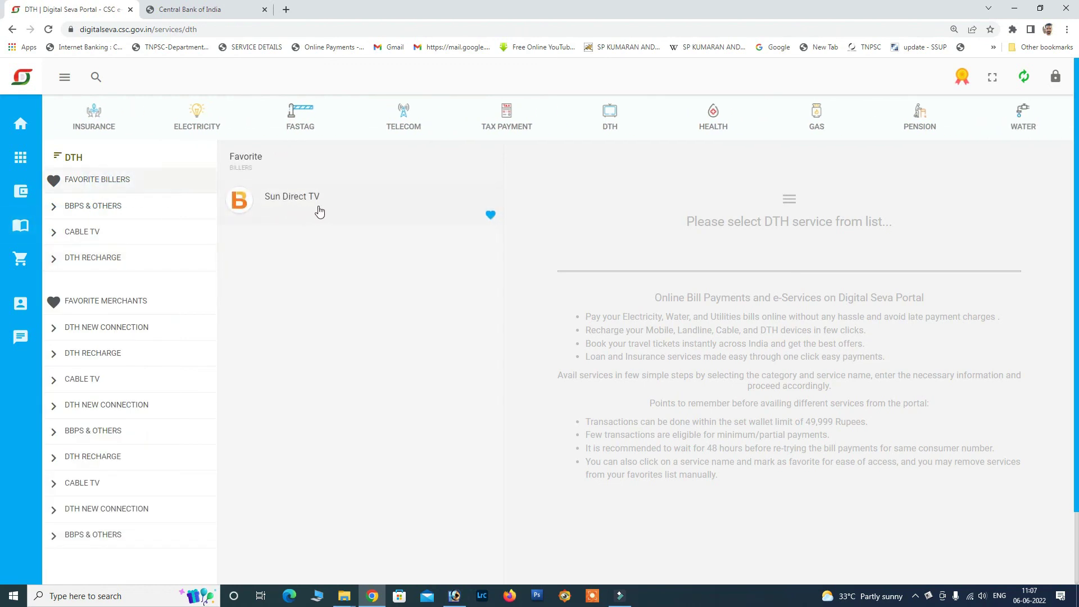
Open the Sun Direct TV Bill Pay form from the favourites and bring up the service search.
left_click(317, 209)
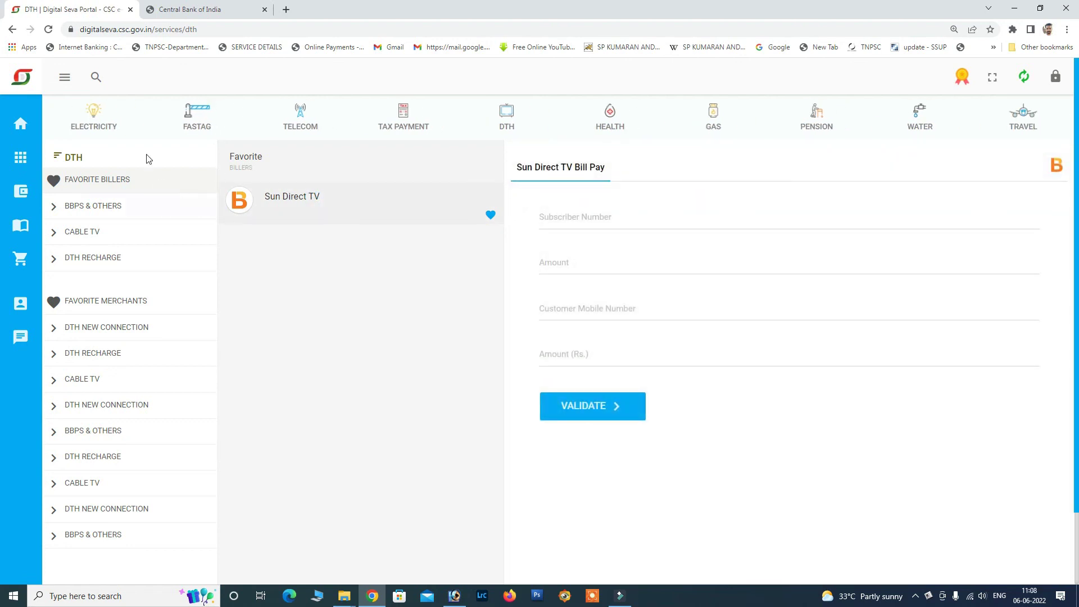
left_click(96, 79)
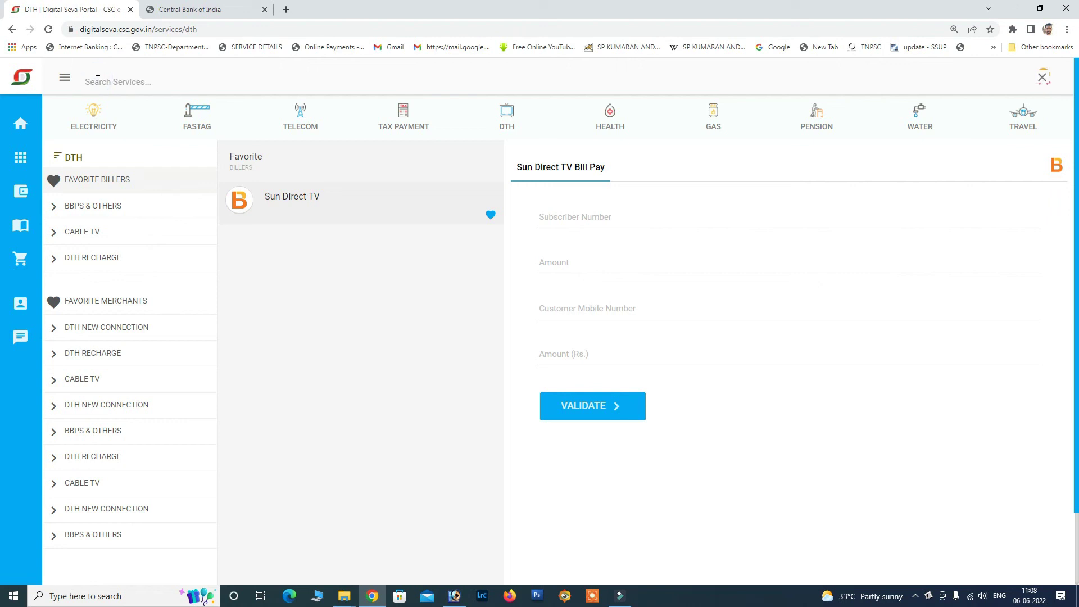